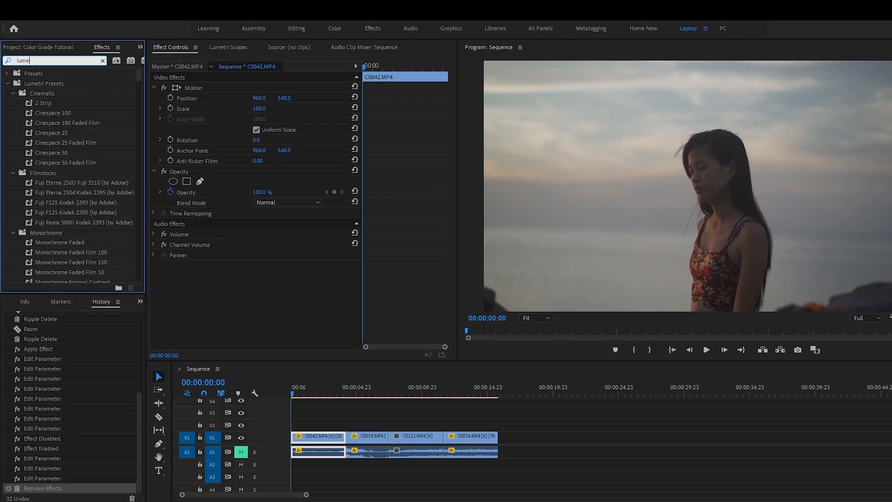
Find the Lumetri Color effect and apply it to the C0042.MP4 clip.
type("or")
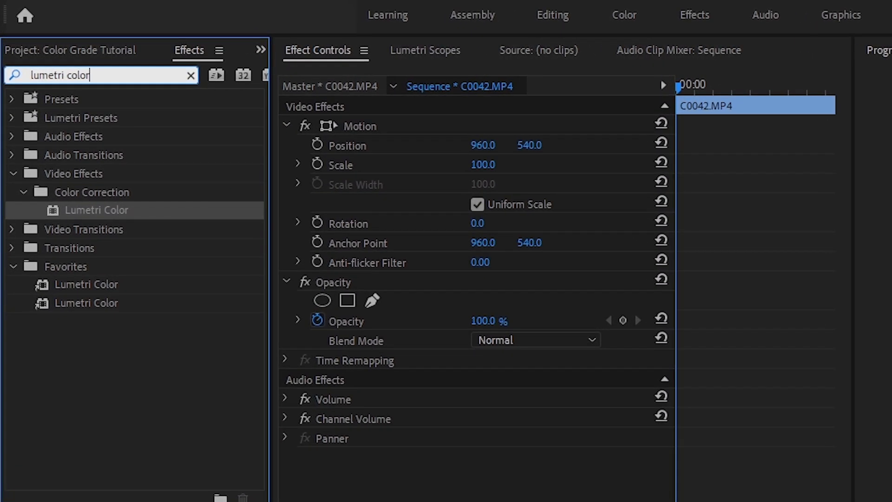
left_click_drag(92, 211, 301, 409)
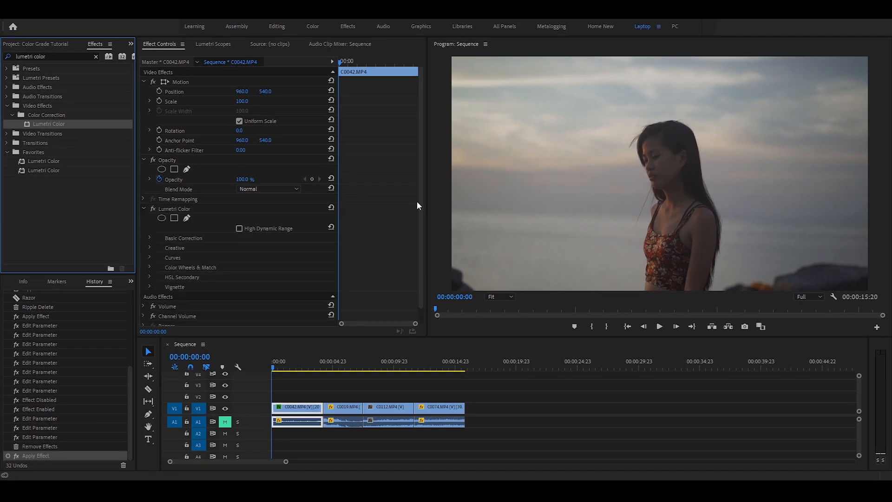
left_click(174, 209)
scroll(418, 156, "down", 1)
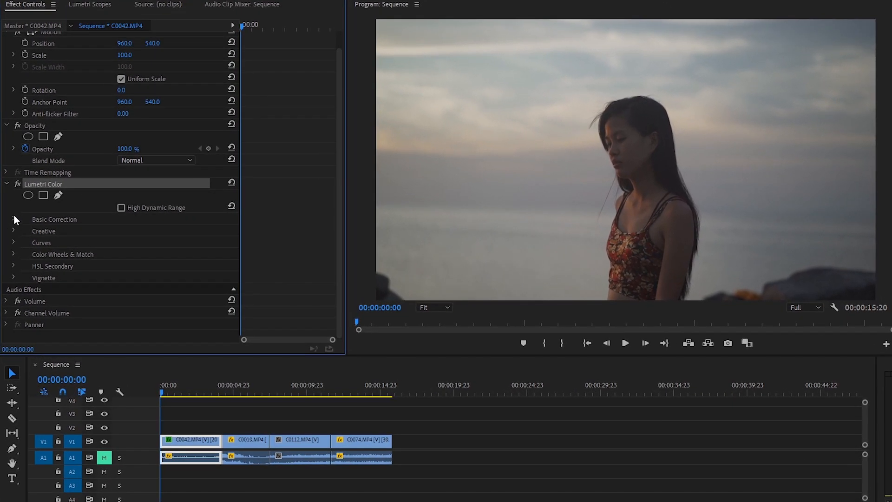
In the Basic Correction tone settings, set Exposure to 0.7, Contrast to 25.4 and Highlights to -30.5.
left_click(13, 219)
left_click_drag(338, 107, 339, 174)
left_click(29, 187)
left_click_drag(125, 208, 143, 209)
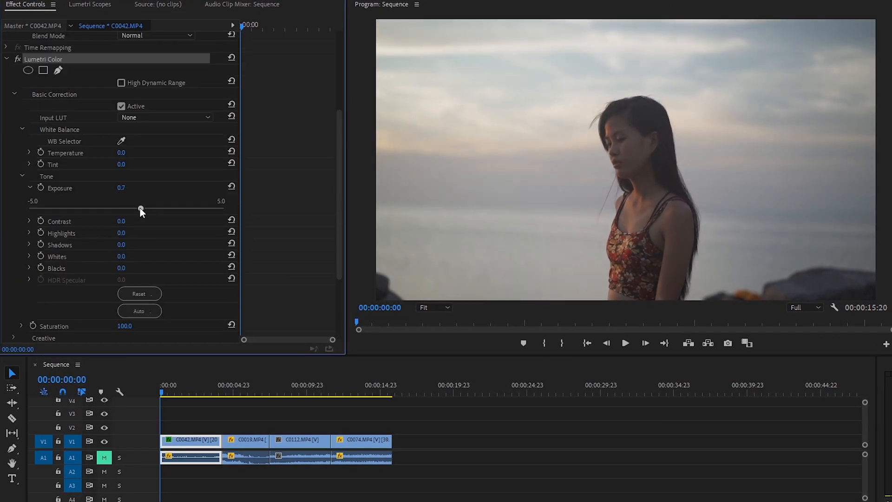
left_click_drag(338, 175, 334, 197)
left_click(29, 176)
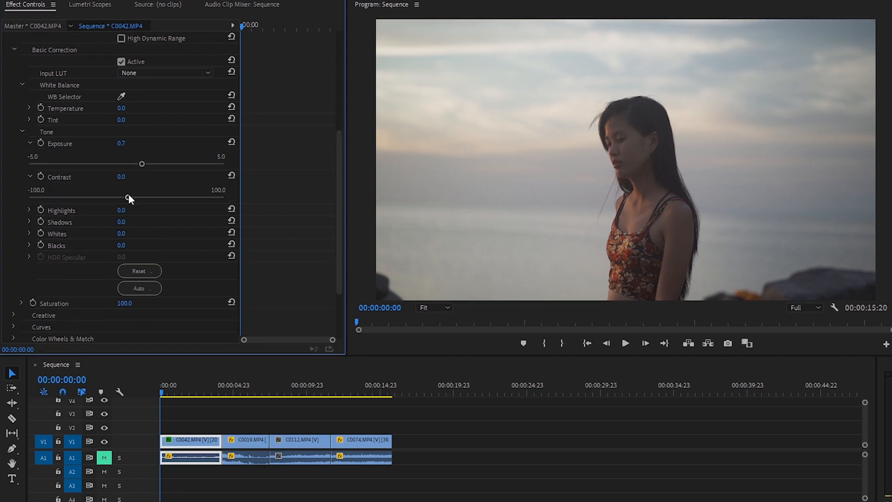
left_click(29, 209)
left_click_drag(127, 230, 96, 230)
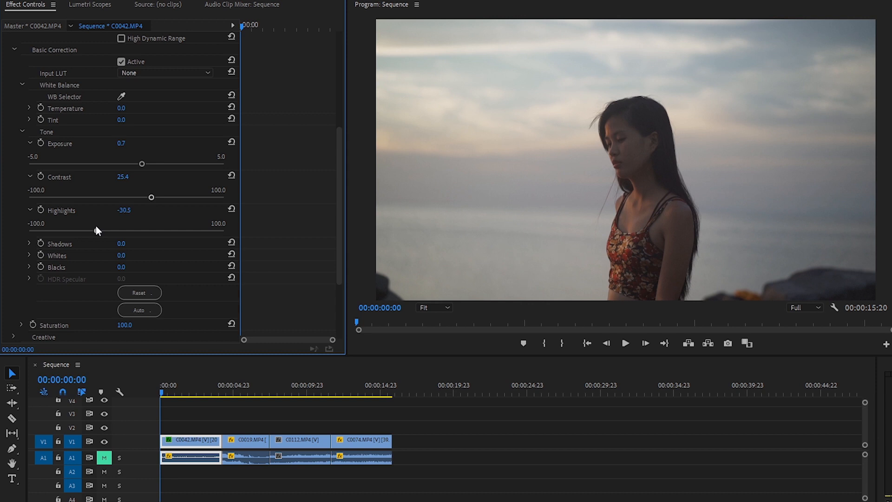
Set Shadows to 3.7, Whites to 11.1 and Blacks to -10.0 in the Basic Correction tone settings.
left_click_drag(338, 179, 331, 207)
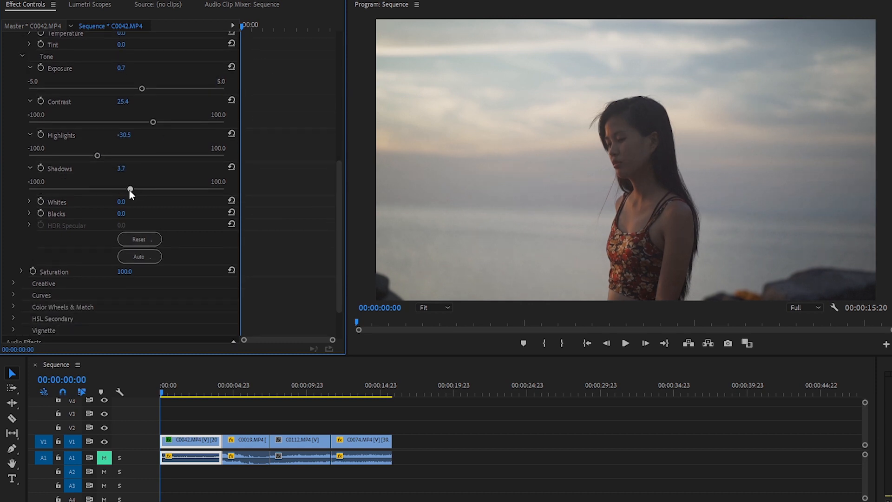
left_click(29, 214)
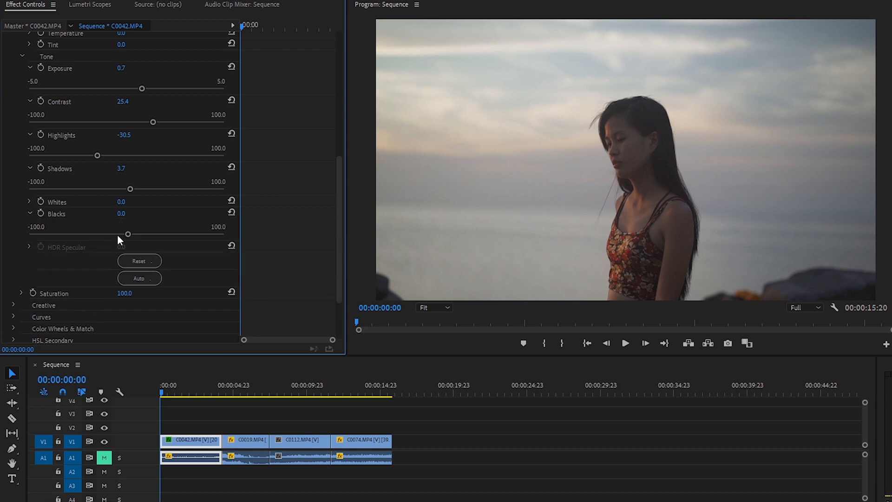
mouse_move(126, 234)
left_mouse_down()
mouse_move(118, 234)
mouse_move(140, 225)
left_mouse_up()
left_click(29, 201)
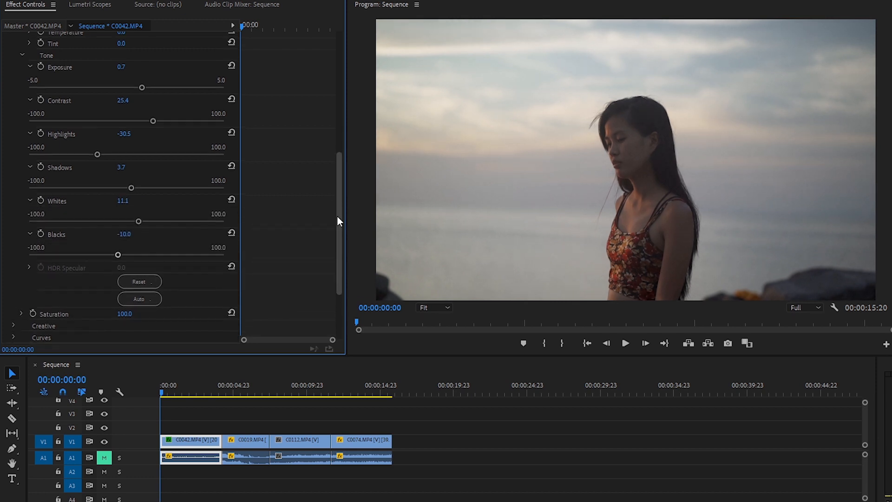
Set the Basic Correction saturation to 120.
left_click_drag(336, 213, 337, 236)
left_click(122, 263)
type("120")
key("Return")
Raise Exposure to 1.0 and Contrast to 41.3, and warm the white balance with a Temperature of 4.3.
left_click_drag(340, 203, 337, 146)
scroll(313, 149, "up", 2)
left_click(147, 189)
left_click_drag(152, 222, 166, 222)
left_click(29, 133)
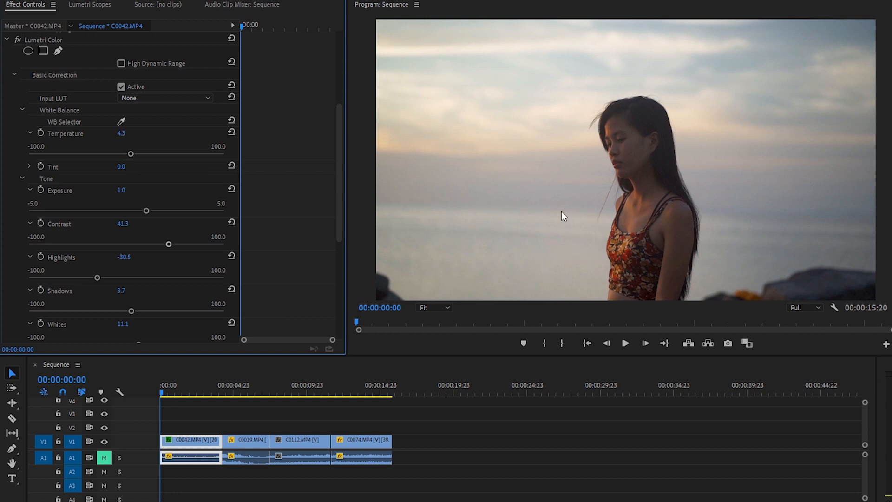
Compare the clip with the Lumetri Color effect switched off and back on.
left_click_drag(338, 144, 337, 110)
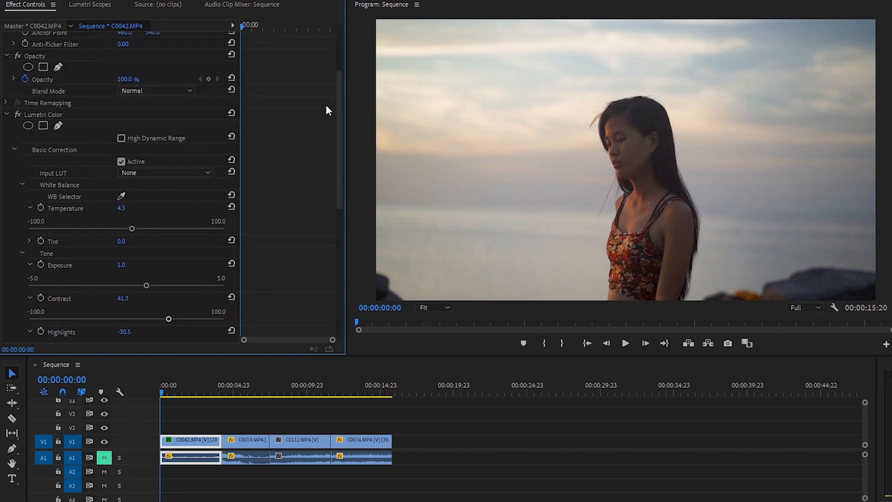
left_click(20, 112)
left_click(20, 113)
Add the skin tone sampled from the woman's face to the HSL Secondary key.
left_click_drag(340, 86, 332, 216)
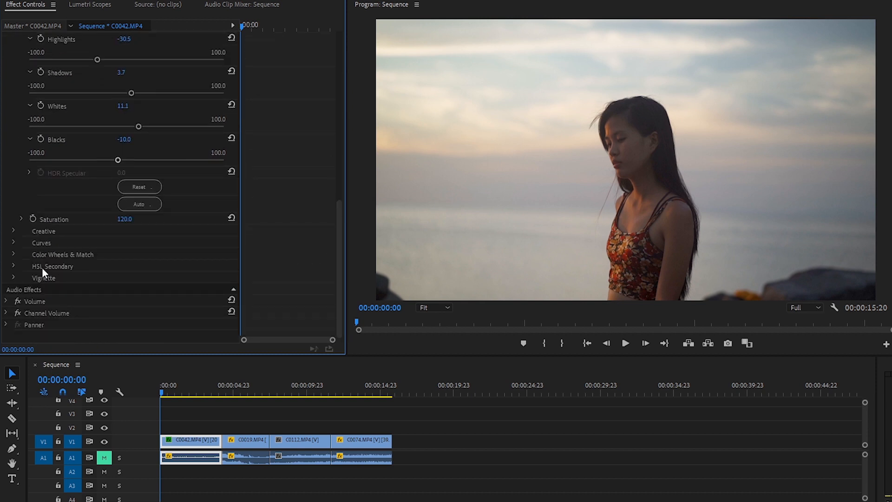
left_click(13, 265)
left_click_drag(336, 162, 324, 216)
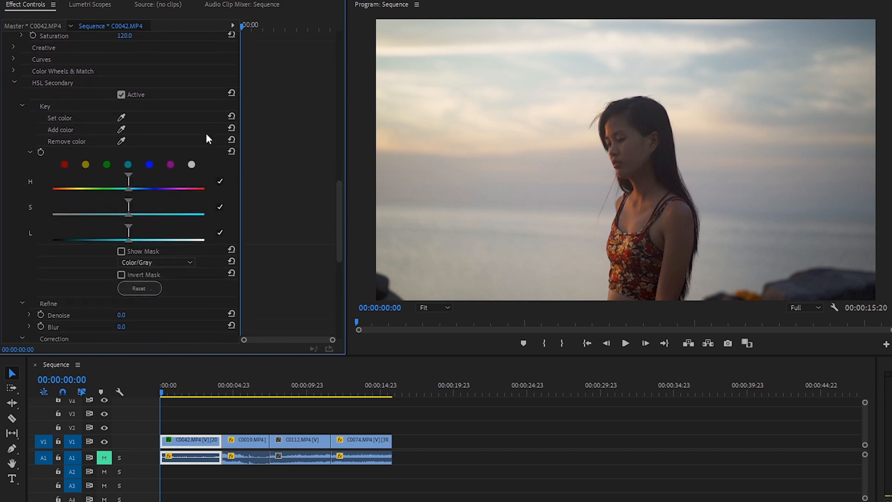
left_click(122, 129)
left_click(632, 147)
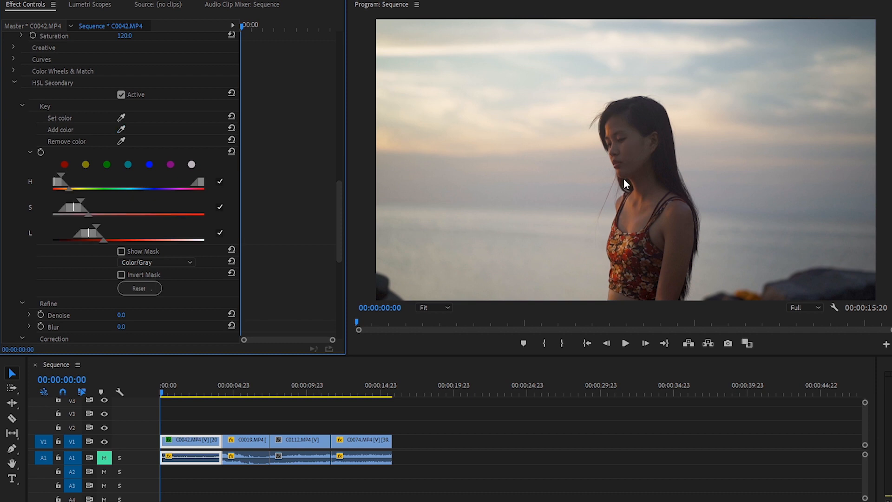
Show the HSL Secondary mask and widen the falloff of the hue, saturation and luminance ranges to cover the skin.
left_click(121, 250)
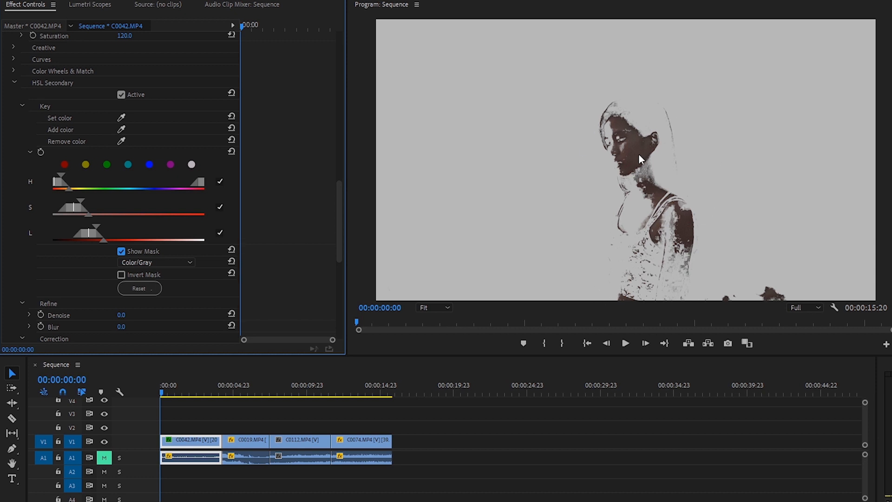
left_click_drag(70, 189, 202, 216)
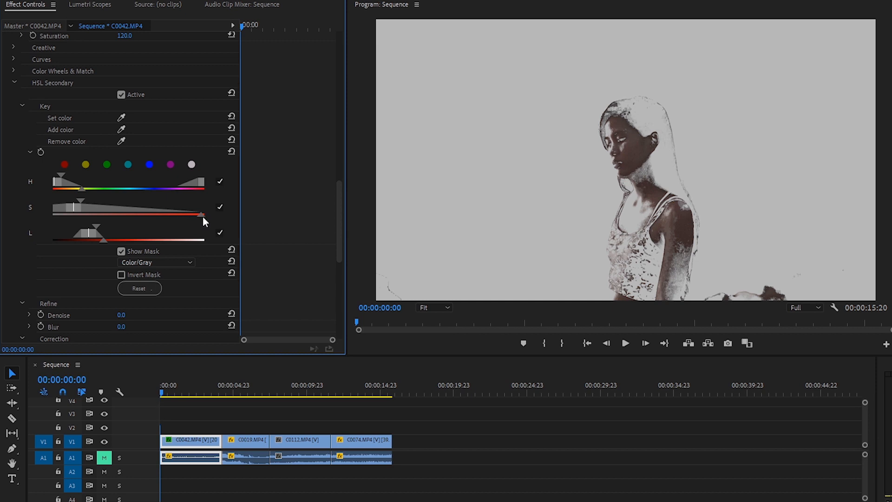
left_click_drag(103, 240, 203, 240)
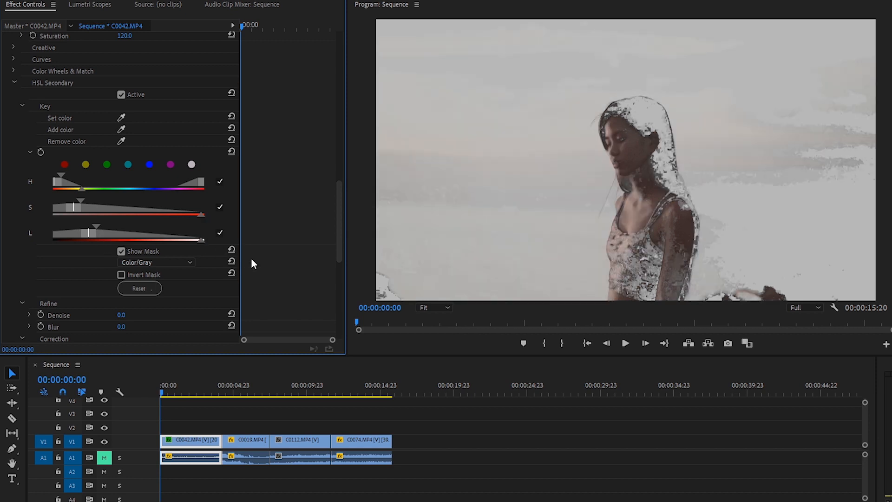
Invert the HSL Secondary mask, check its coverage in the mask preview and hide the preview.
left_click(122, 252)
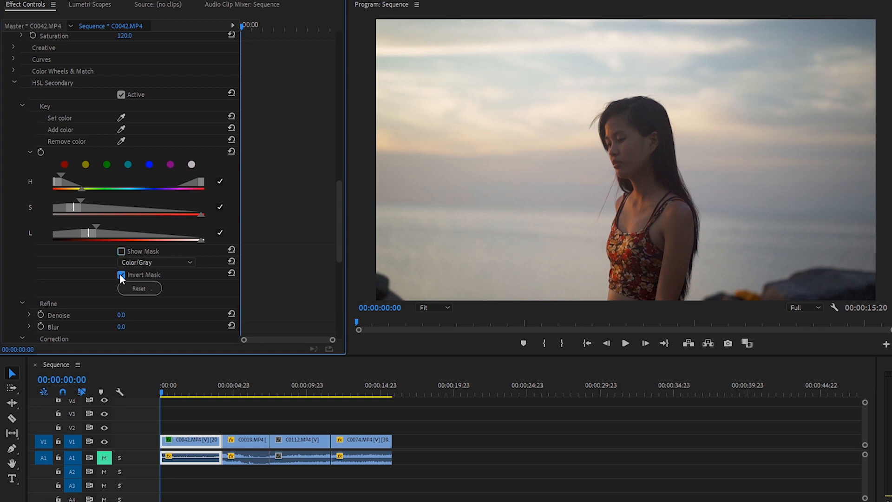
left_click(122, 251)
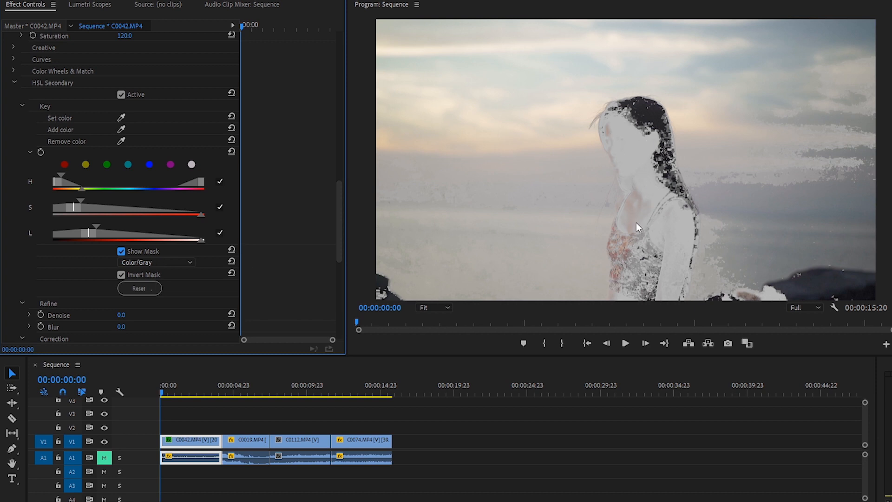
left_click(121, 250)
Shift the HSL Secondary correction color wheel slightly towards teal to tint everything except the skin.
left_click_drag(338, 212, 340, 277)
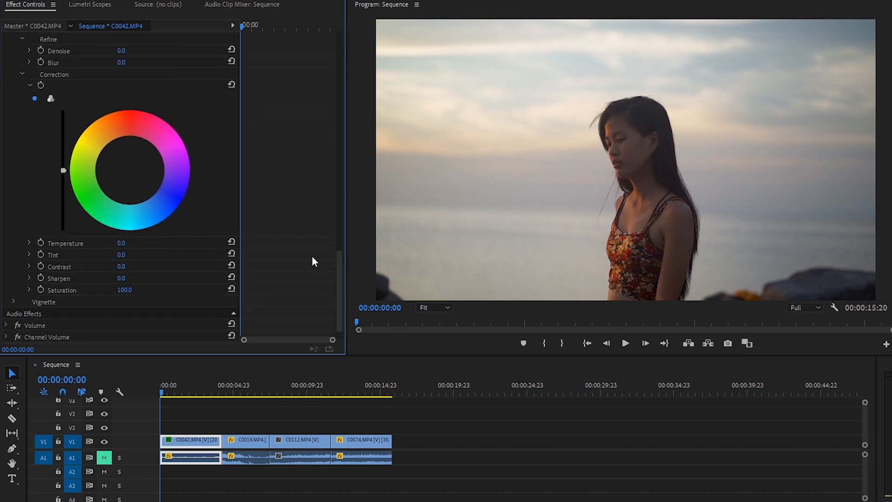
left_click(130, 170)
left_click_drag(130, 171, 126, 193)
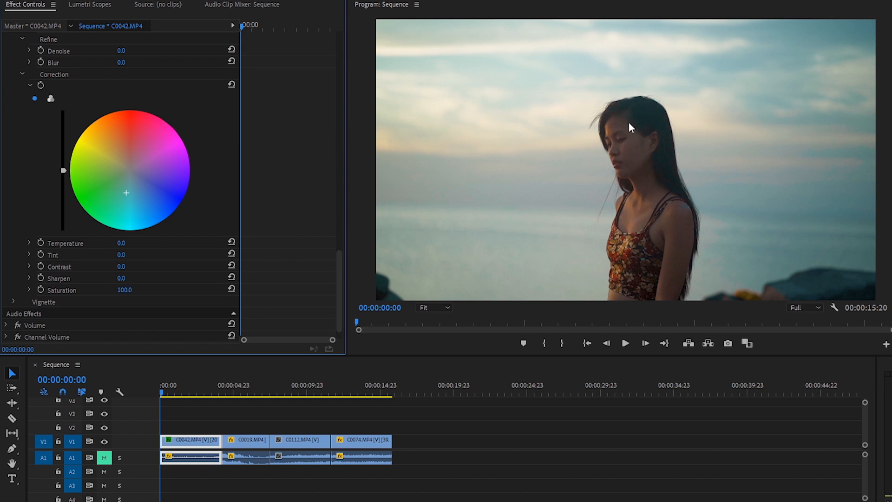
left_click_drag(125, 192, 126, 180)
Compare the teal-tinted grade with the ungraded clip by switching the Lumetri Color effect off and on.
left_click_drag(339, 266, 340, 245)
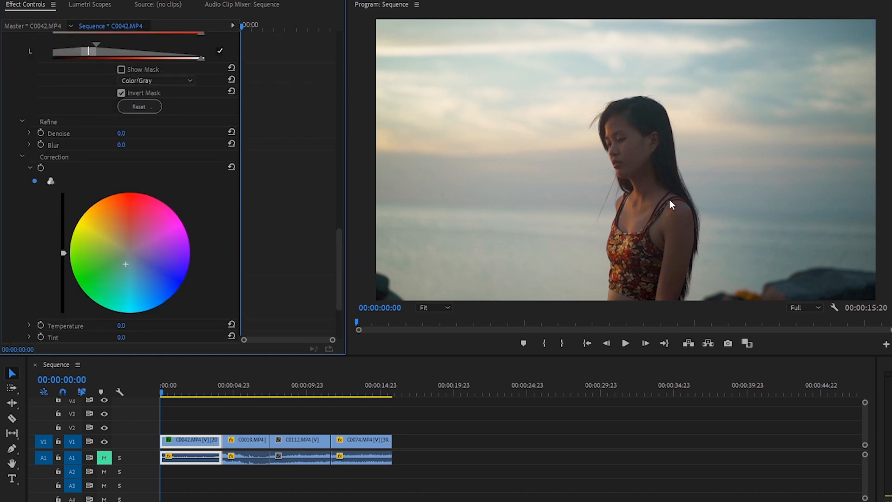
left_click_drag(339, 286, 338, 86)
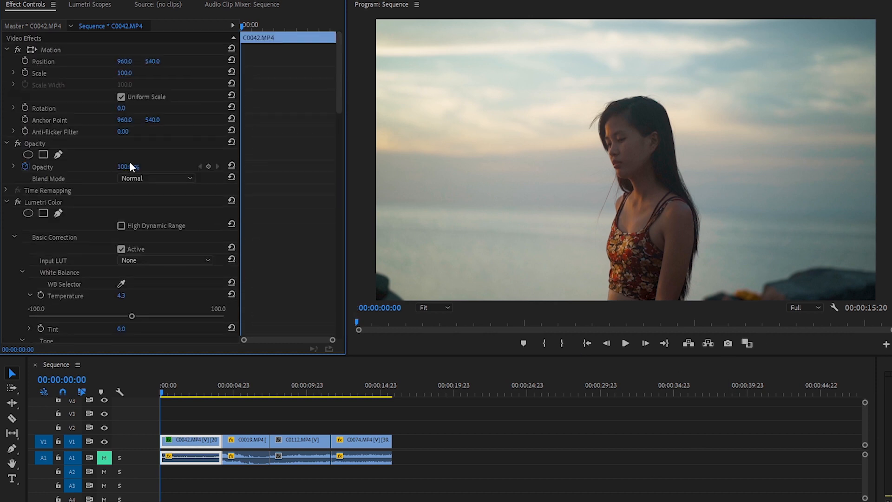
left_click(22, 201)
left_click(22, 201)
Collapse the first Lumetri Color effect and add a second Lumetri Color effect below it on the clip.
left_click(11, 200)
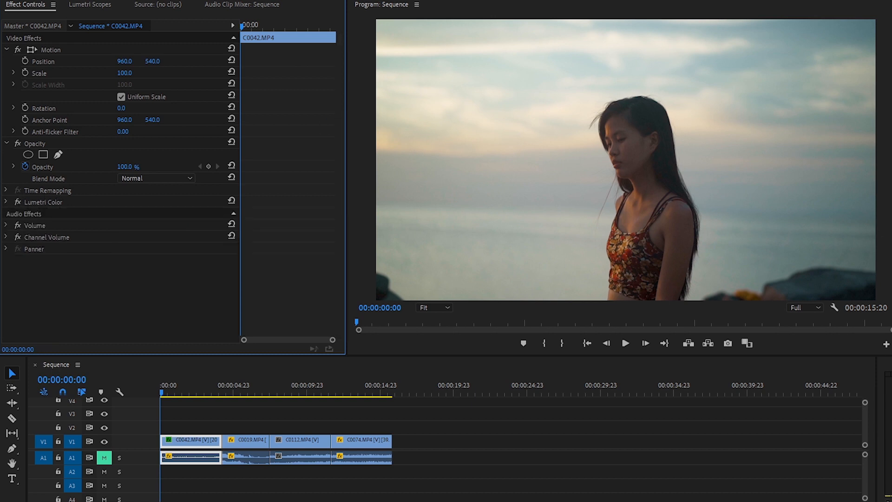
left_click_drag(1, 179, 35, 186)
left_click_drag(337, 139, 336, 166)
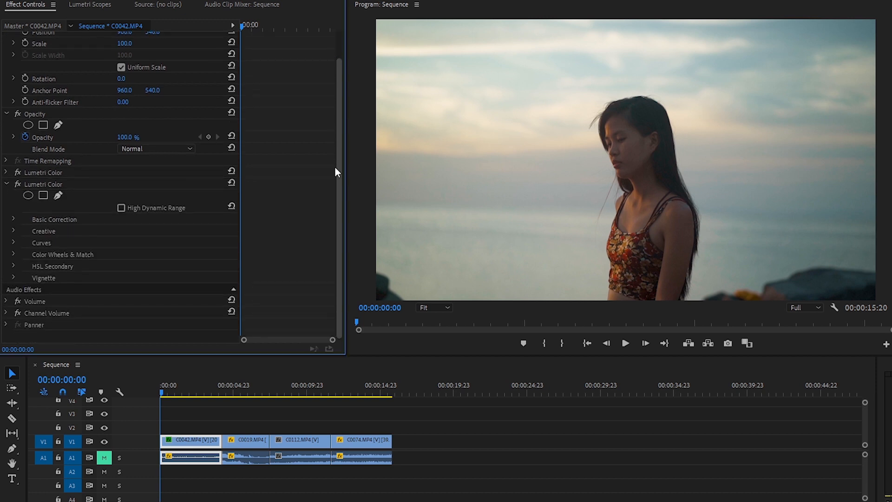
In the second Lumetri Color effect, add the sampled facial skin tone to the HSL Secondary key.
left_click(13, 266)
scroll(329, 184, "down", 5)
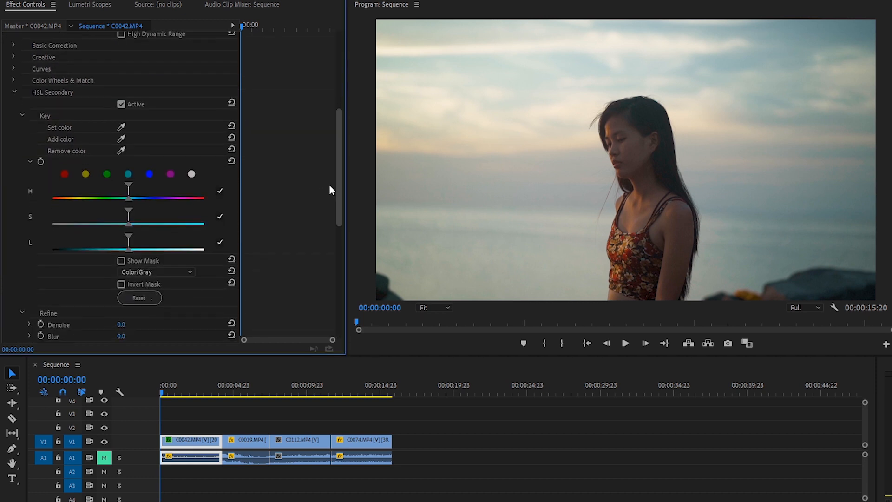
left_click(121, 138)
left_click(627, 150)
left_click(629, 148)
Widen the luminance, saturation and hue ranges of the second effect's skin key.
left_click_drag(106, 250, 202, 249)
left_click_drag(91, 223, 202, 225)
left_click_drag(68, 198, 97, 200)
Set the saturation of the second effect's HSL Secondary correction to 120.8 for the keyed skin tones.
scroll(328, 231, "down", 5)
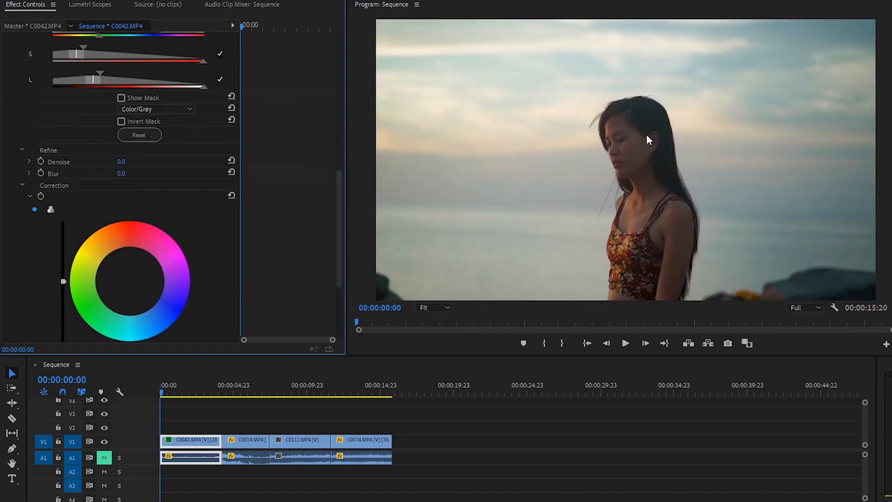
left_click_drag(339, 208, 335, 259)
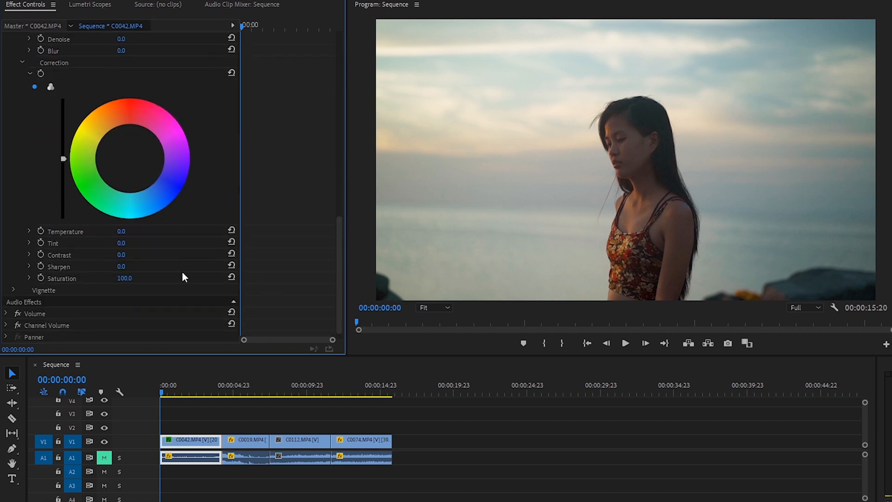
left_click(28, 278)
left_click_drag(126, 298, 143, 300)
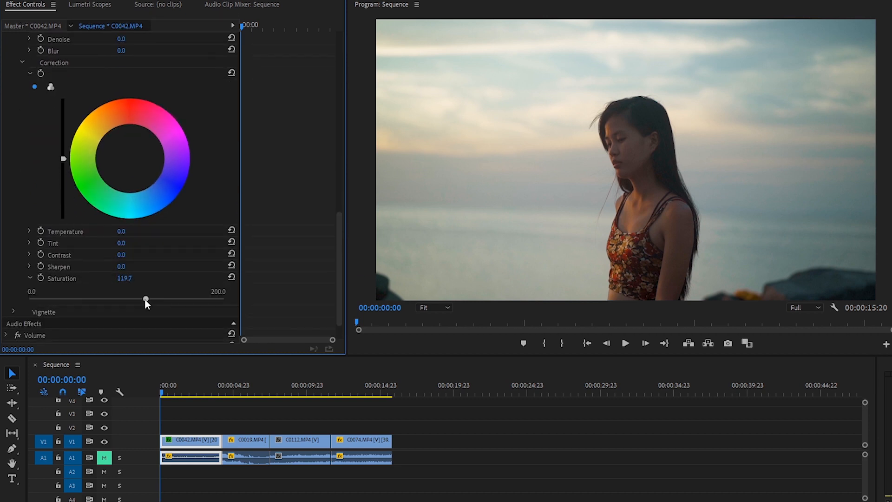
left_click_drag(146, 300, 147, 300)
Try darkening the keyed skin tones with the correction wheel's luminance slider, and reset it.
left_click_drag(343, 248, 322, 100)
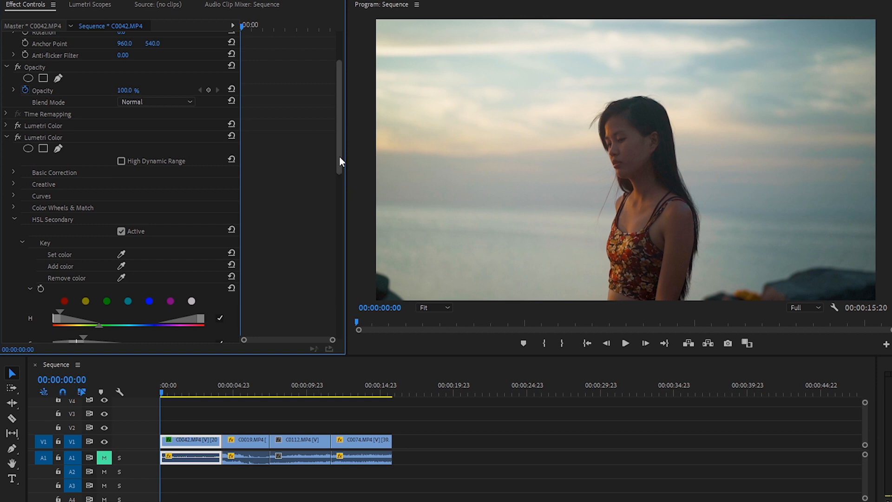
left_click_drag(339, 156, 339, 295)
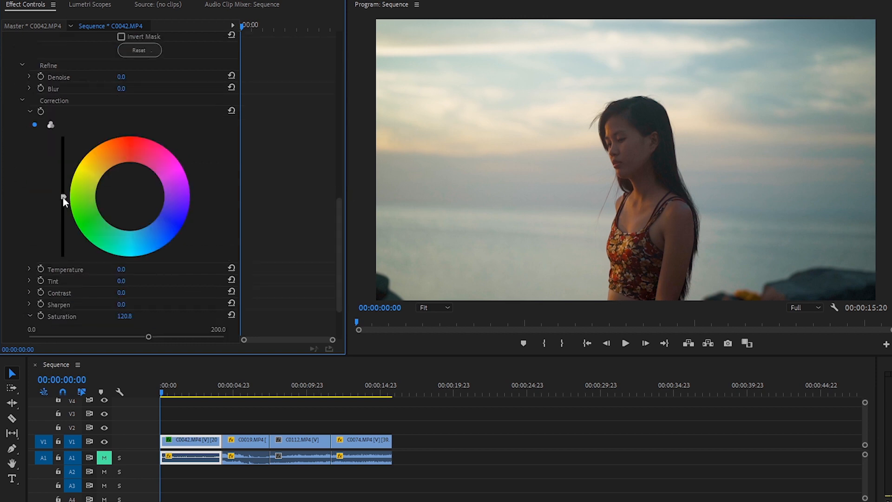
left_click_drag(63, 197, 63, 227)
double_click(79, 190)
Reopen the first Lumetri Color effect and set its Contrast to 67.0 and Blacks to -17.4.
scroll(337, 200, "up", 3)
left_click_drag(337, 201, 338, 118)
left_click(6, 161)
left_click(6, 202)
left_click_drag(168, 255, 192, 256)
left_click_drag(338, 111, 338, 144)
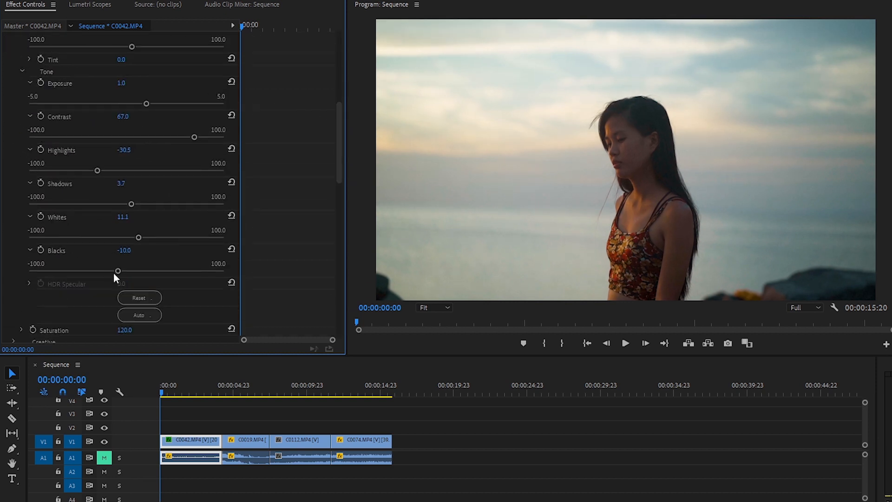
left_click_drag(115, 271, 110, 271)
Refine the first effect's tone with Shadows 19.1, Whites 24.8, Highlights -49.9 and Contrast 76.6.
left_click_drag(338, 140, 338, 118)
left_click_drag(131, 280, 145, 280)
left_click_drag(138, 314, 151, 314)
left_click_drag(97, 247, 77, 247)
left_click_drag(191, 214, 201, 214)
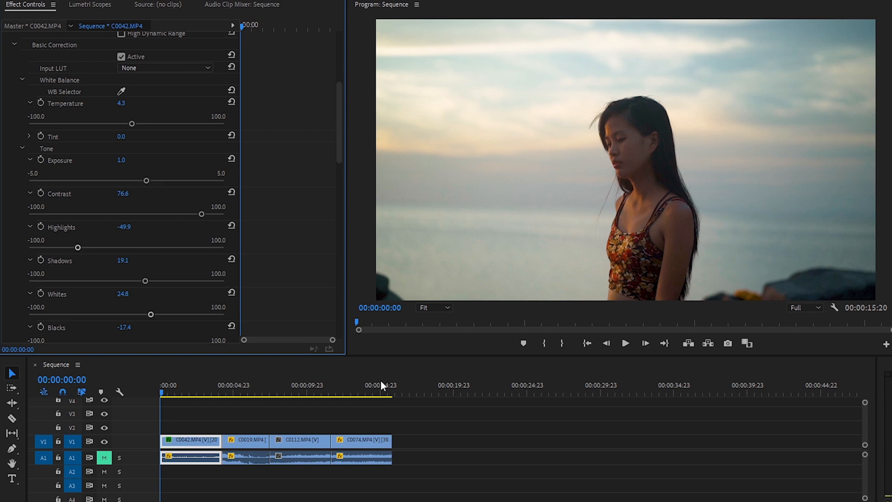
Toggle the first Lumetri Color effect on C0042.MP4 off and on to compare the image before and after grading.
left_click_drag(339, 146, 338, 99)
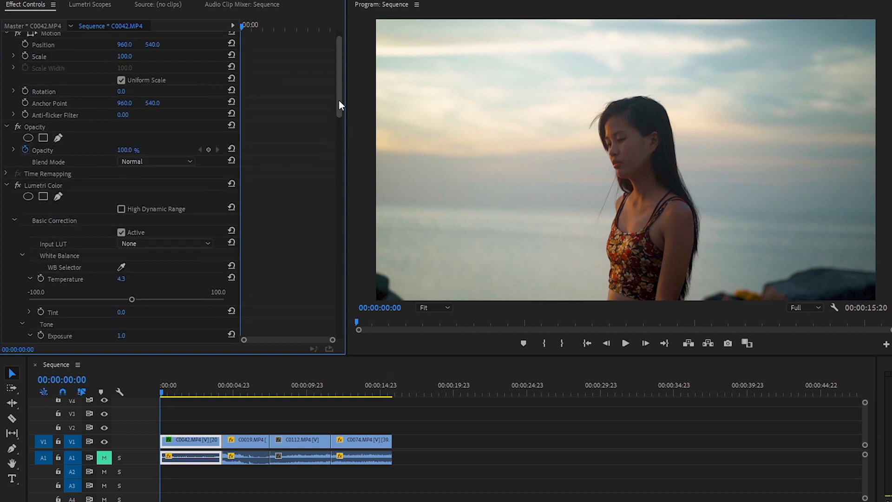
left_click(18, 185)
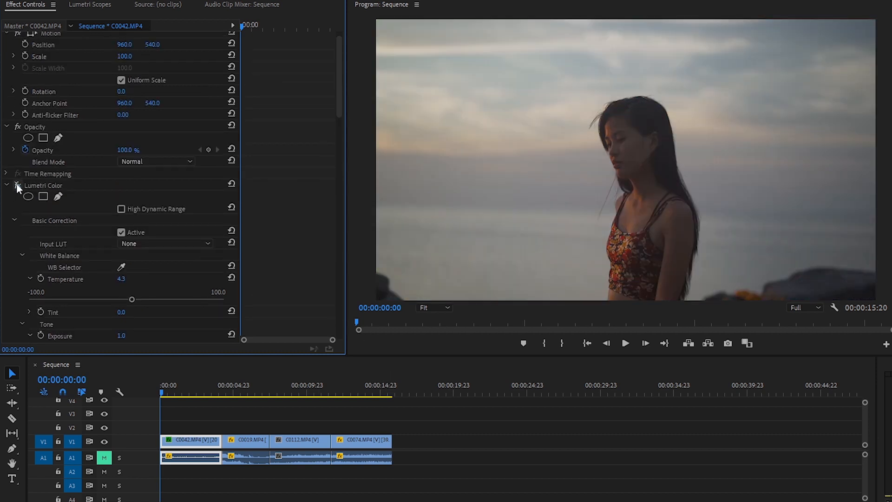
left_click(18, 186)
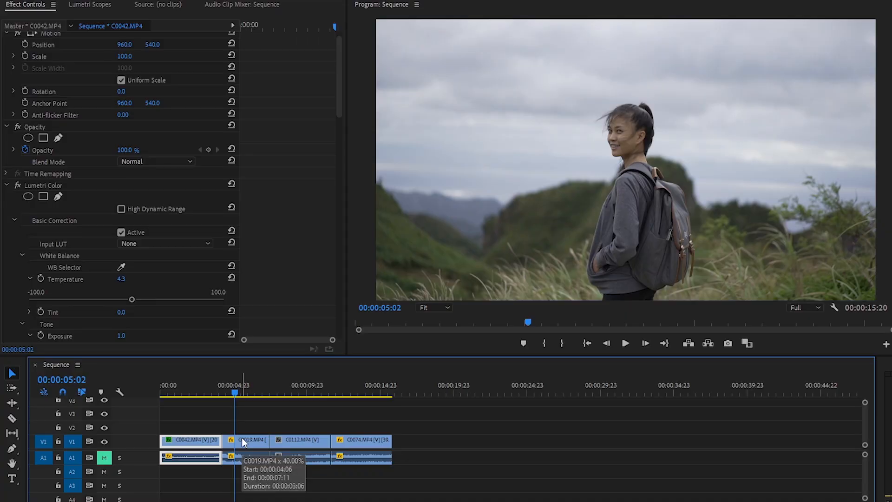
Select the C0019.MP4 clip and sample the woman's face as the key color in its Lumetri HSL Secondary.
left_click(242, 436)
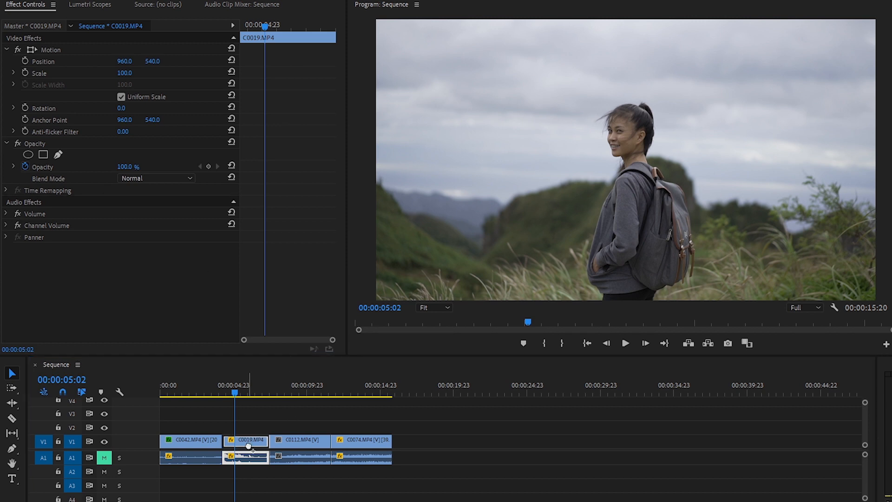
left_click_drag(248, 446, 248, 445)
left_click_drag(338, 122, 331, 184)
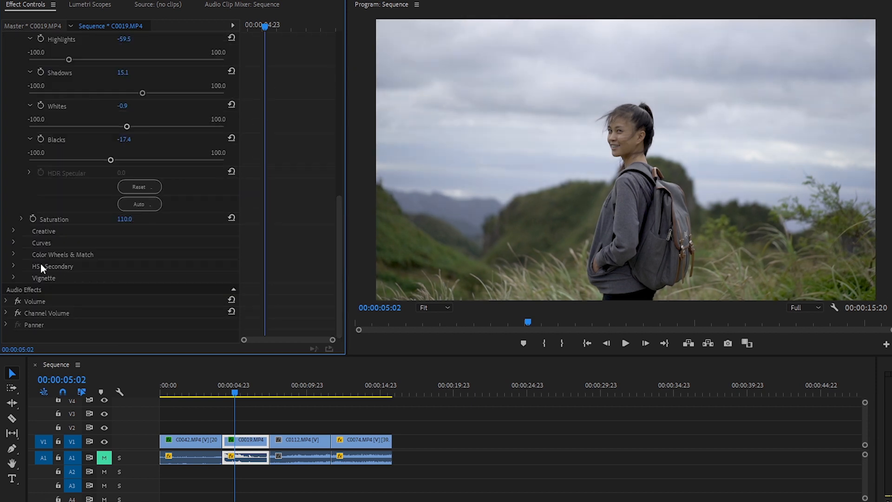
left_click(14, 266)
left_click_drag(339, 169, 341, 207)
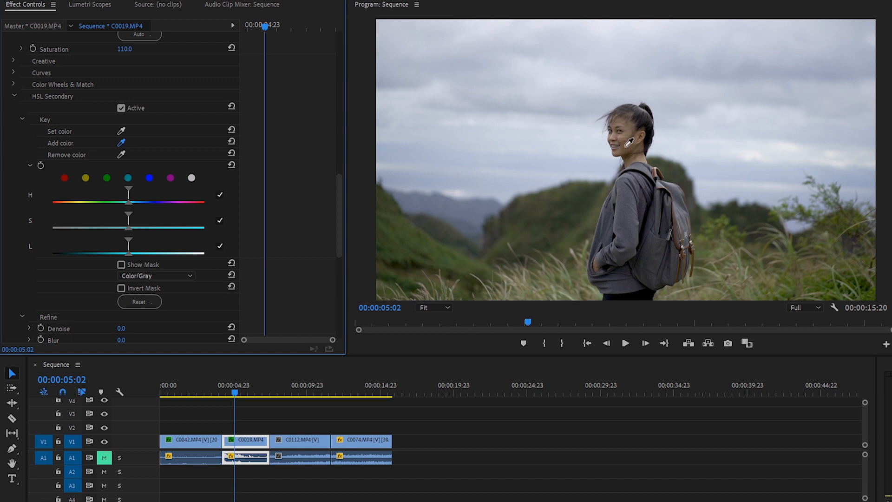
left_click(627, 146)
Widen the luminance, saturation and hue ranges of the skin key, and check the selection with Show Mask.
left_click_drag(119, 253, 205, 253)
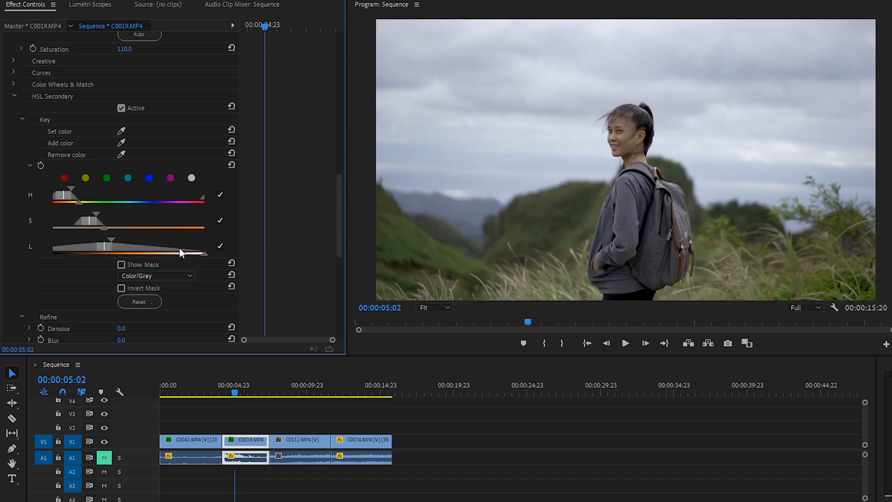
left_click_drag(104, 228, 203, 228)
left_click_drag(79, 202, 109, 202)
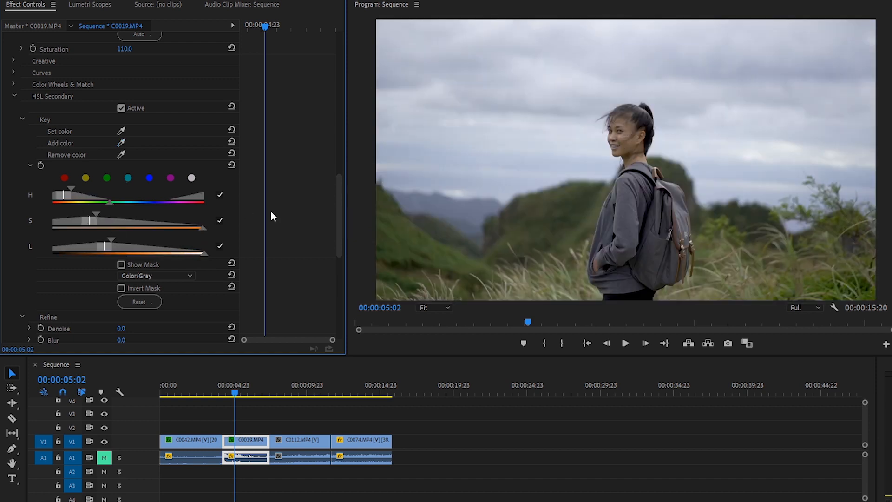
left_click(121, 264)
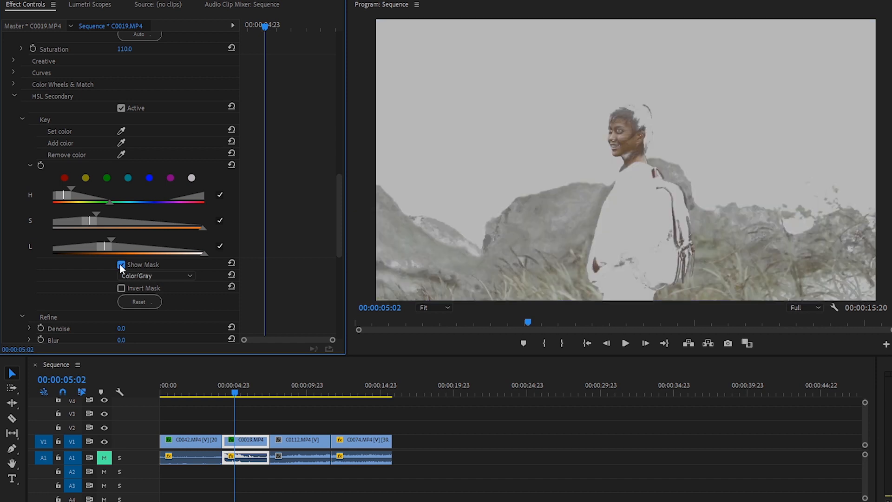
left_click(120, 265)
Invert the skin mask and tint everything outside the skin slightly teal with the HSL Secondary correction wheel.
left_click(121, 288)
left_click_drag(338, 185, 330, 256)
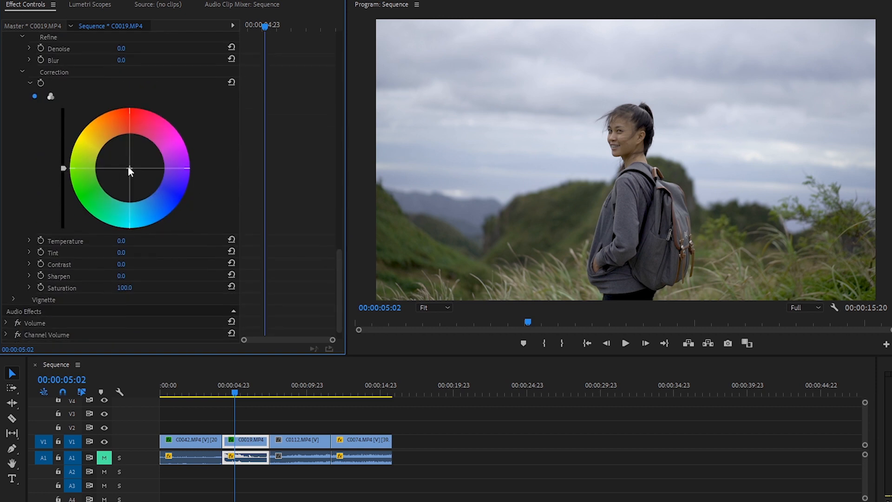
left_click_drag(129, 168, 128, 187)
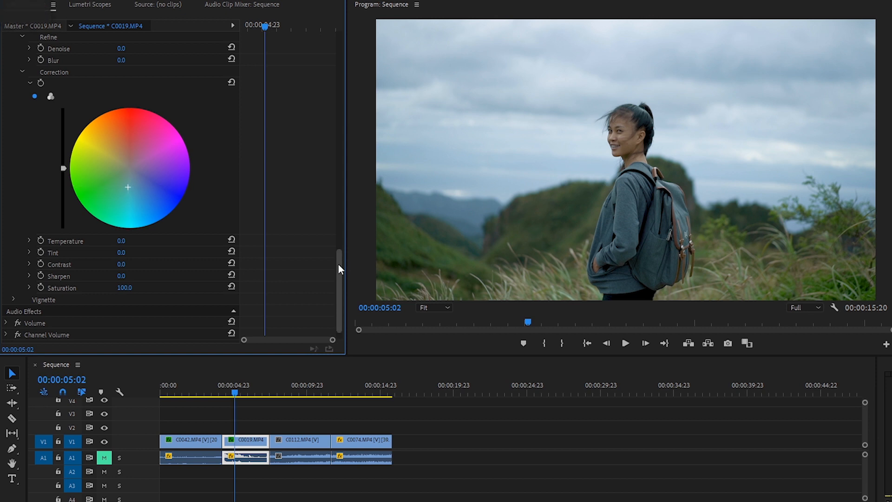
Toggle C0019.MP4's Lumetri Color effect off and on to compare the teal tint with the original.
left_click_drag(339, 261, 344, 46)
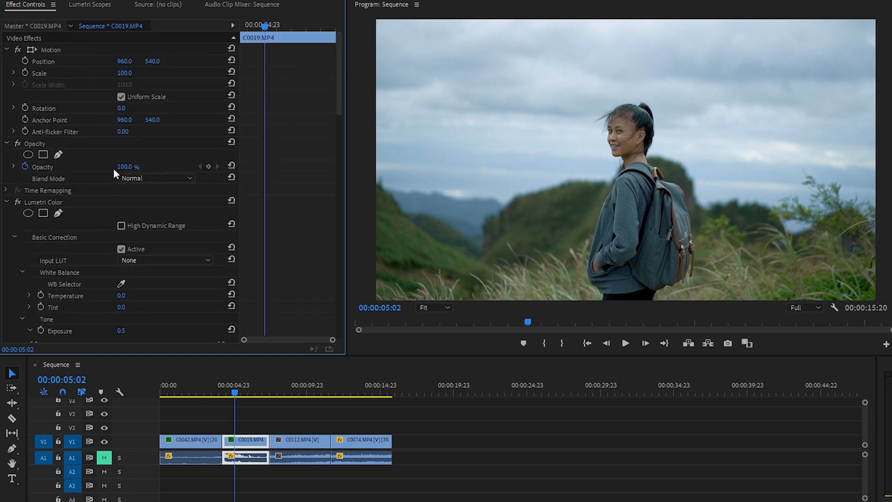
left_click(18, 202)
left_click(18, 201)
In the second Lumetri Color effect on C0019.MP4, sample the woman's face as the HSL Secondary key color.
scroll(155, 146, "down", 1)
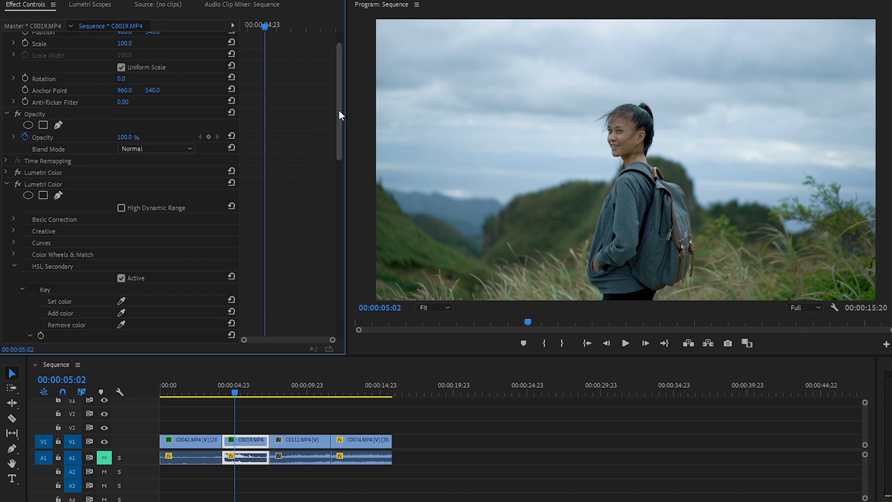
left_click_drag(340, 113, 336, 158)
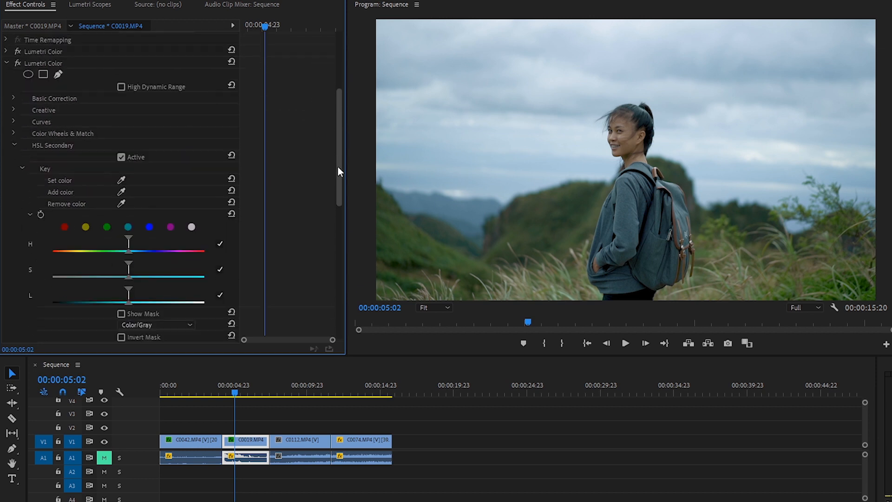
left_click(121, 160)
left_click(629, 144)
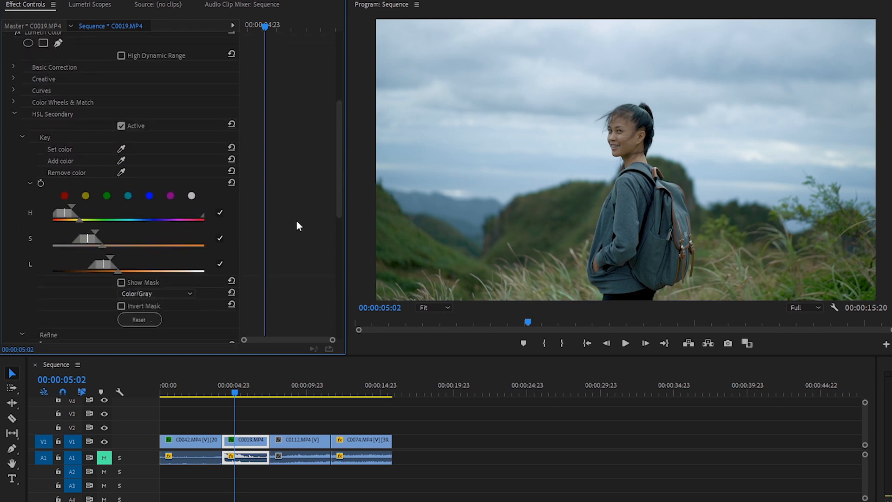
Warm the keyed skin tones slightly with the second effect's correction wheel and set their HSL Secondary Saturation to 80.3.
left_click_drag(340, 116, 288, 205)
mouse_move(129, 230)
left_mouse_down()
mouse_move(128, 222)
mouse_move(119, 236)
mouse_move(153, 230)
mouse_move(127, 224)
left_mouse_up()
scroll(336, 236, "down", 3)
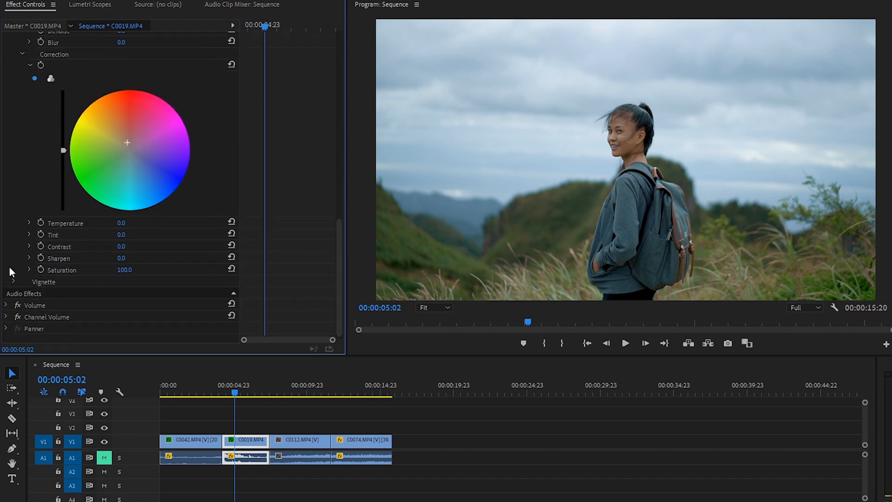
left_click(28, 270)
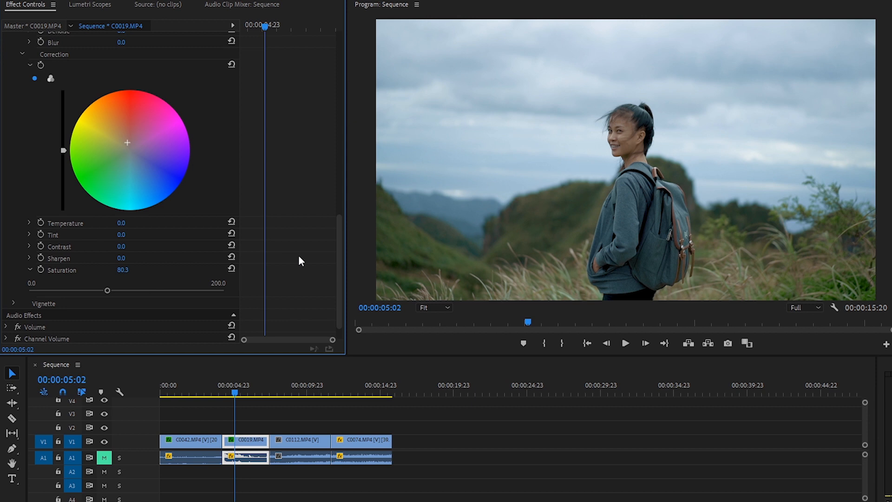
Collapse the second Lumetri Color effect and compare C0019.MP4 with the first effect switched off and on.
scroll(334, 260, "up", 10)
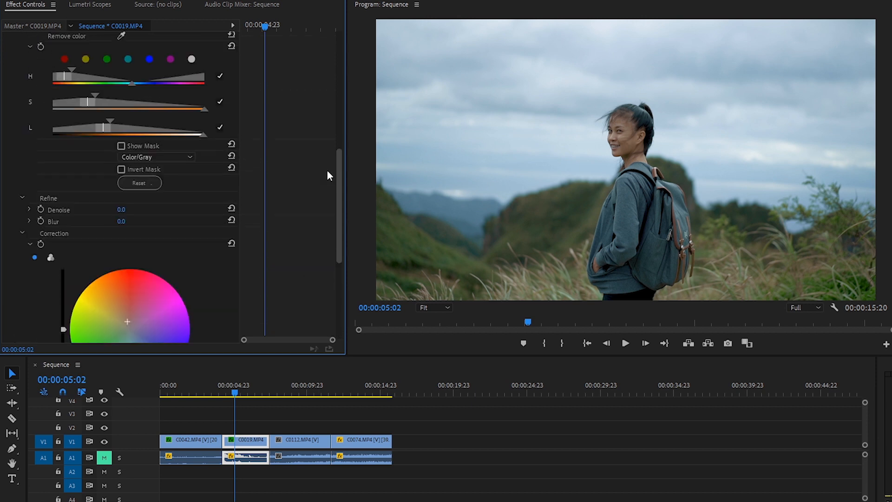
scroll(302, 104, "up", 3)
left_click(7, 192)
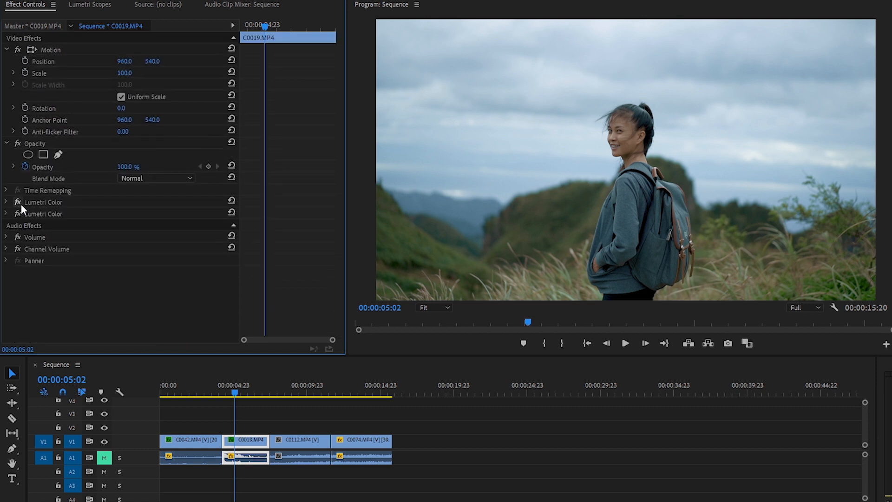
left_click(17, 201)
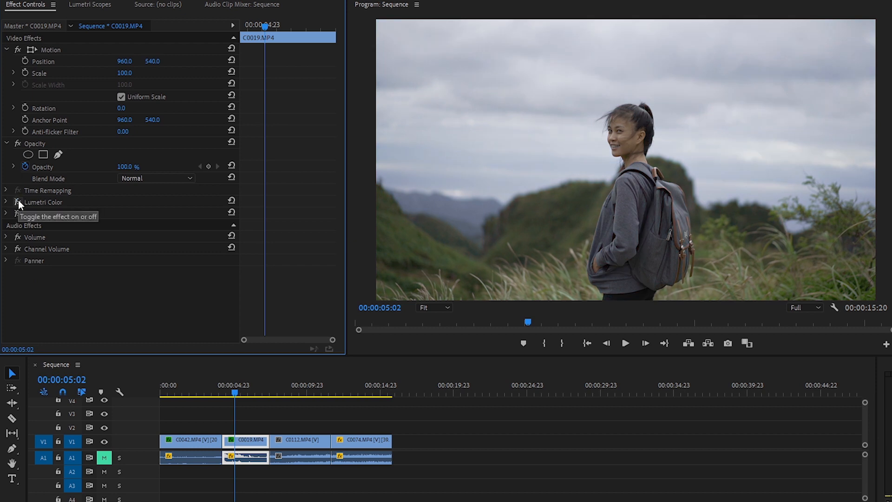
left_click(19, 200)
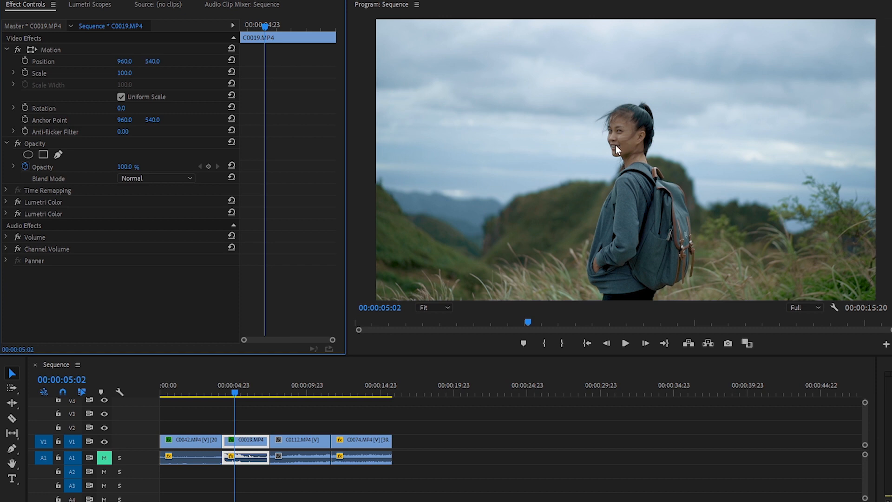
Refine the first effect's tone on C0019.MP4 with Contrast 55.6, Highlights -73.2 and Blacks -29.9.
left_click(7, 202)
left_click_drag(344, 104, 336, 132)
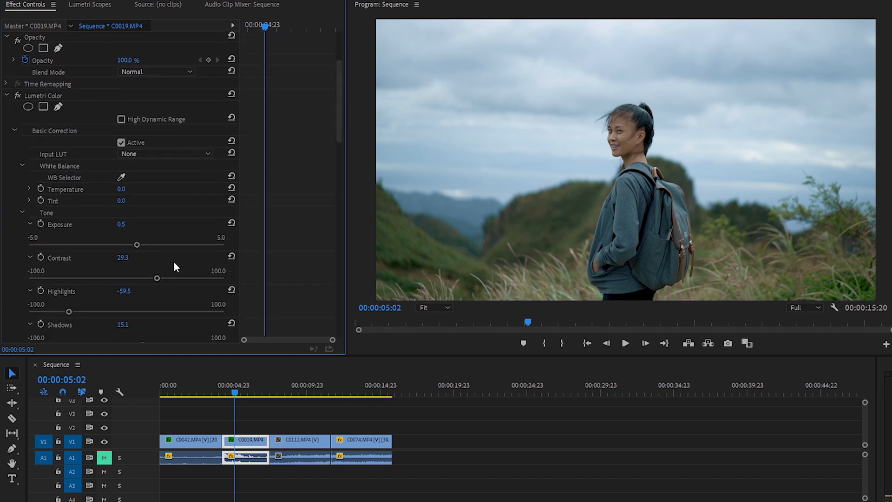
left_click_drag(177, 277, 182, 278)
scroll(169, 293, "down", 5)
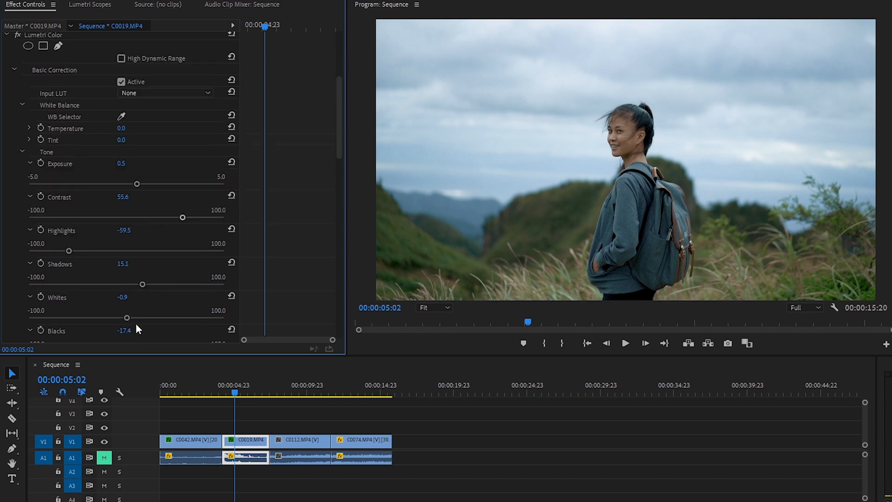
left_click_drag(69, 201, 55, 200)
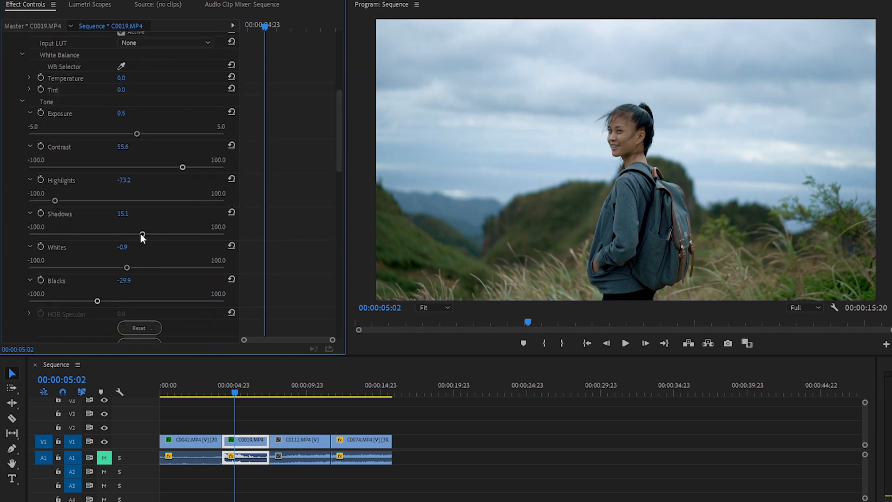
Set the first effect's Vignette Amount to -0.7 and compare the clip with that effect off and on.
left_click_drag(338, 160, 319, 313)
left_click(14, 268)
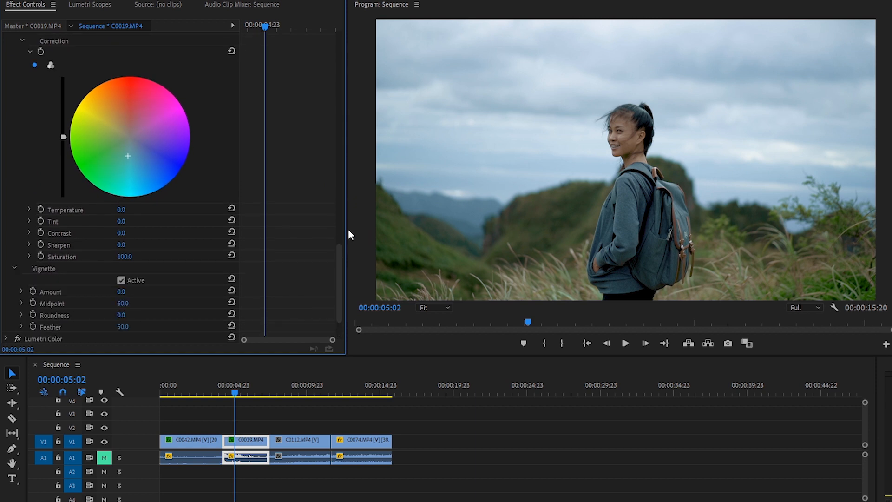
scroll(336, 255, "down", 3)
left_click(21, 259)
left_click_drag(124, 279, 102, 280)
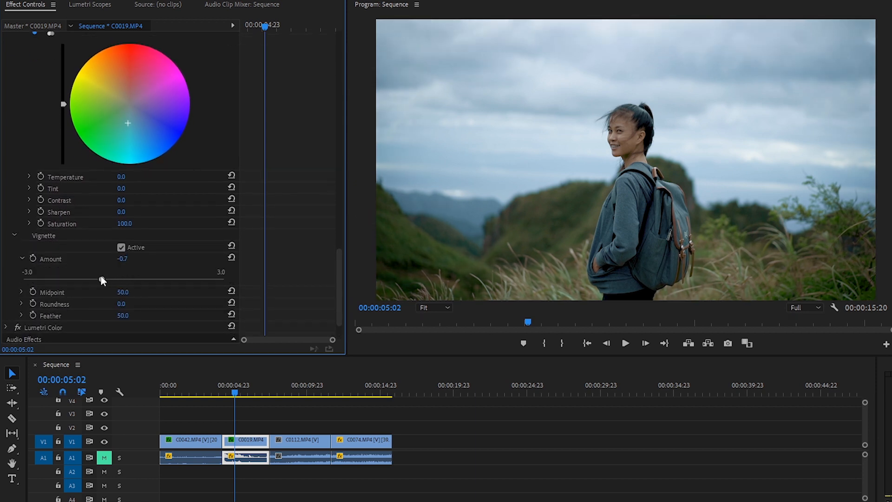
left_click(19, 202)
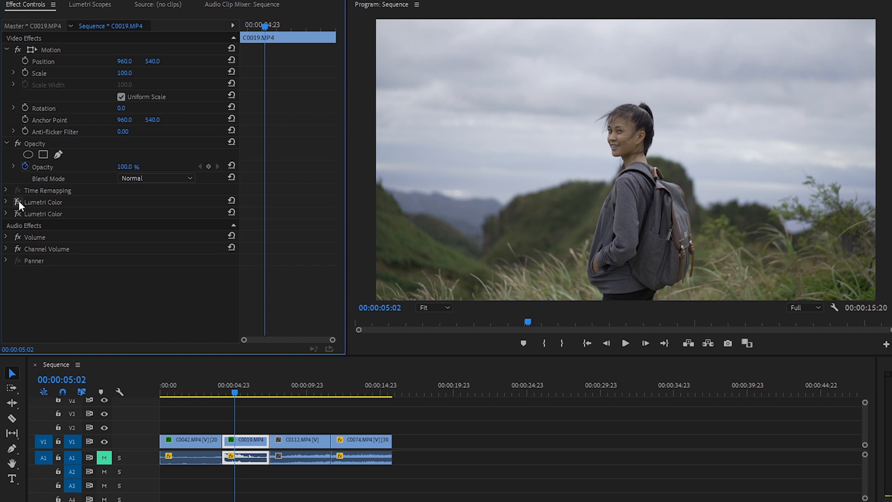
left_click(18, 202)
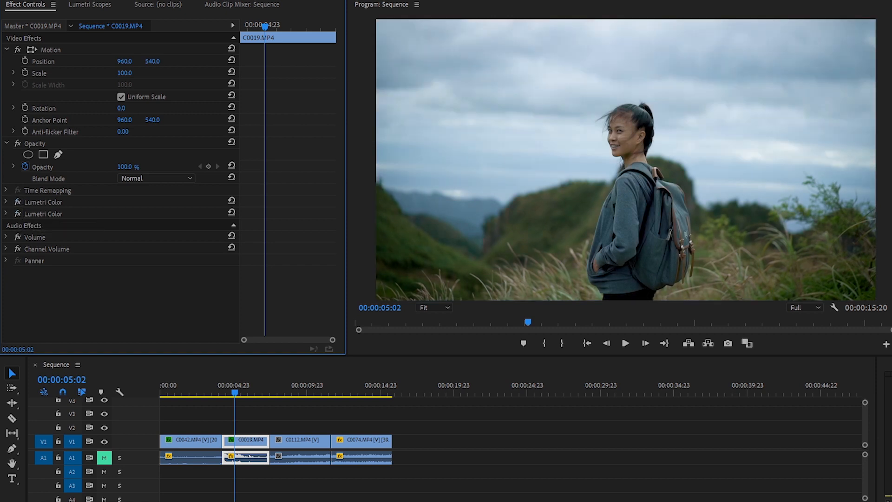
Add a third Lumetri Color effect to C0019.MP4 and sample the green hillside as its HSL Secondary key color.
left_click_drag(1, 232, 231, 440)
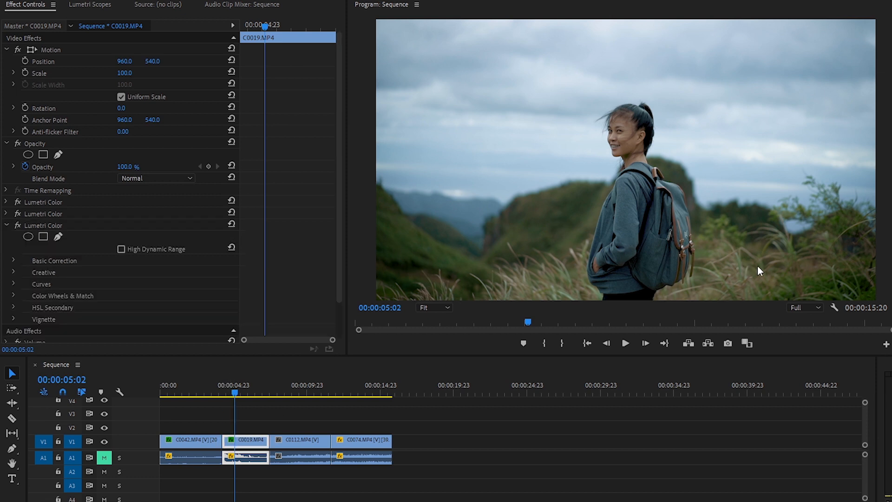
left_click_drag(338, 117, 332, 164)
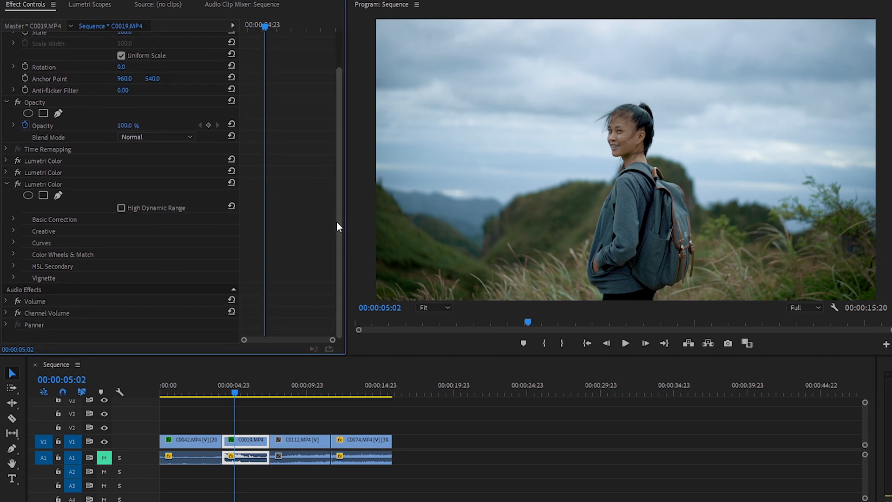
left_click(13, 266)
scroll(330, 186, "down", 5)
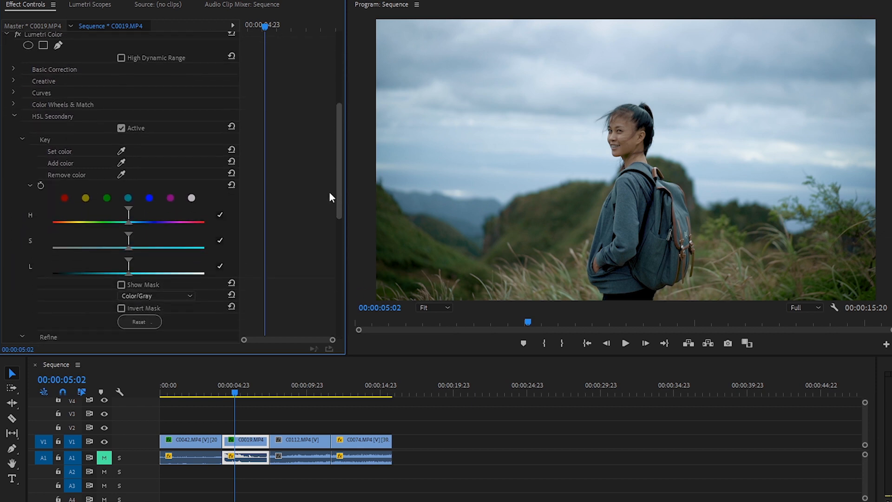
scroll(329, 193, "up", 1)
left_click(122, 168)
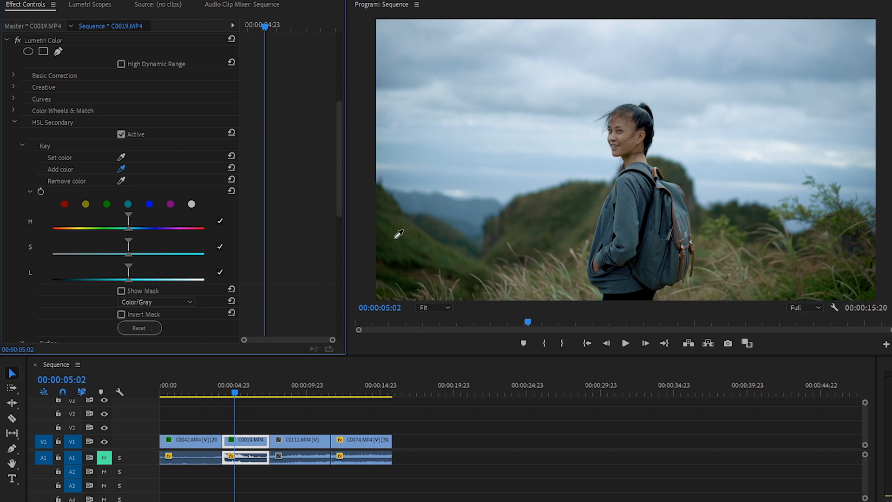
left_click(395, 237)
Widen the hue, saturation and luminance ranges of the green key and show its mask.
left_click_drag(108, 229, 209, 252)
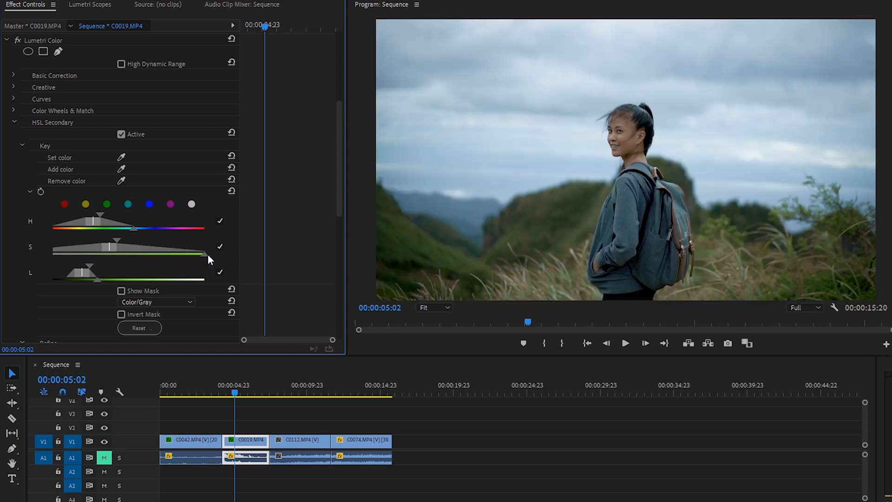
left_click_drag(96, 279, 206, 278)
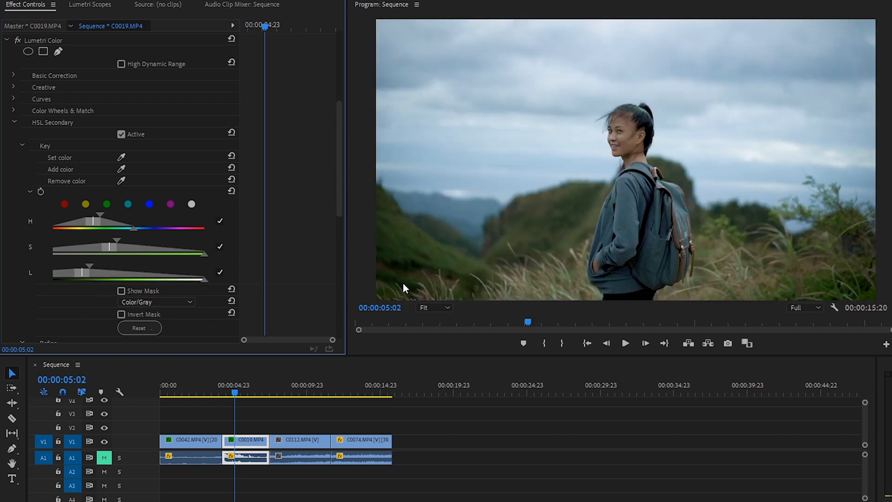
left_click(121, 290)
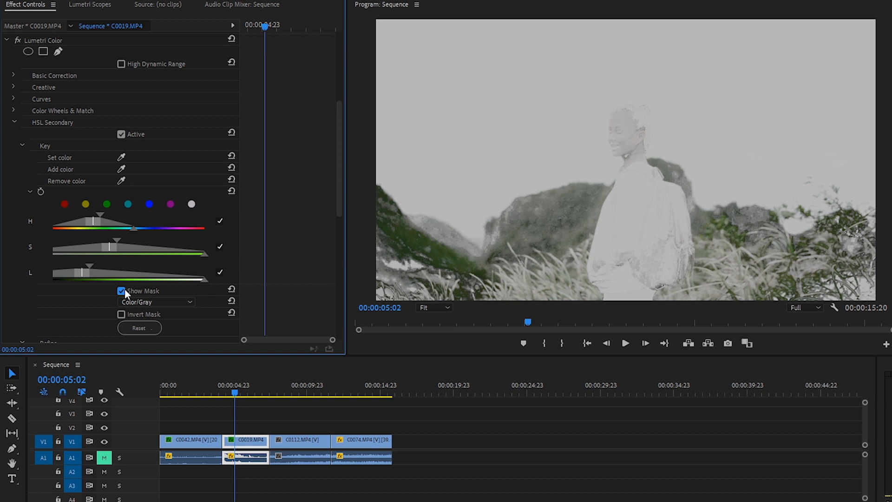
Hide the green key's mask and shift the keyed greens toward red with the HSL Secondary correction wheel.
left_click(122, 290)
scroll(326, 250, "down", 8)
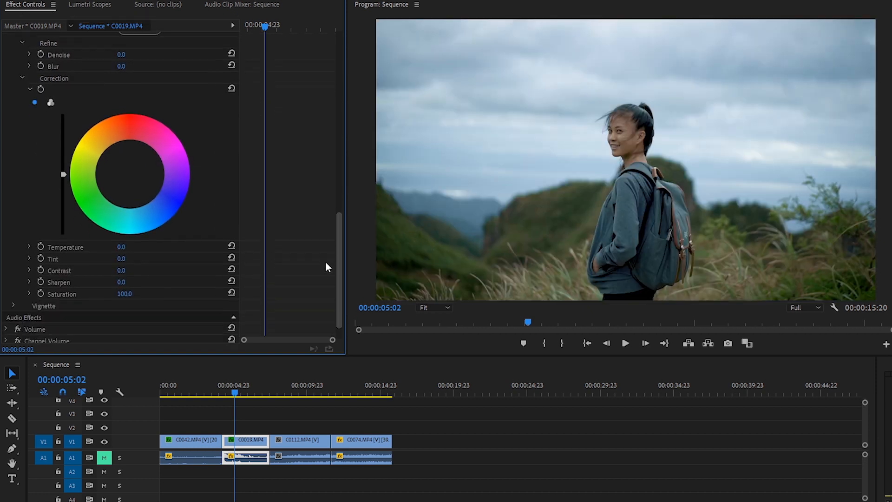
left_click_drag(129, 172, 131, 158)
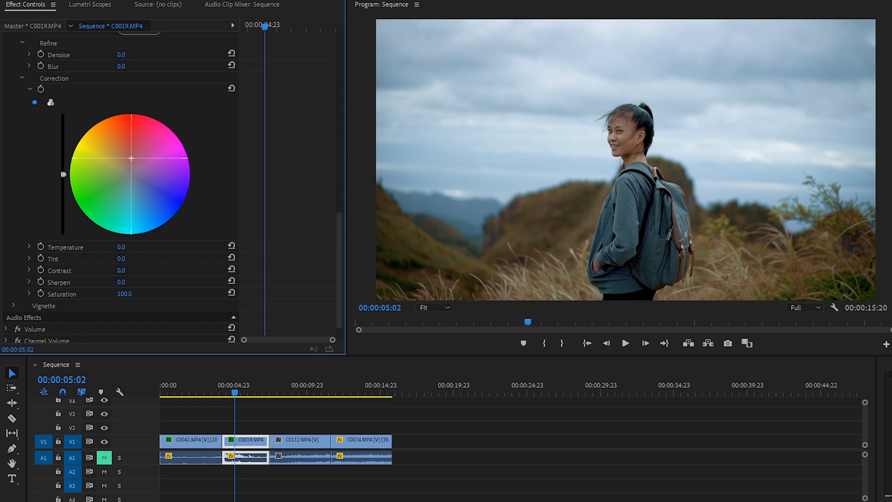
left_click_drag(131, 158, 131, 158)
Set the keyed greens' correction Saturation to 60.4 and slightly lower their brightness.
scroll(26, 266, "down", 2)
left_click(31, 267)
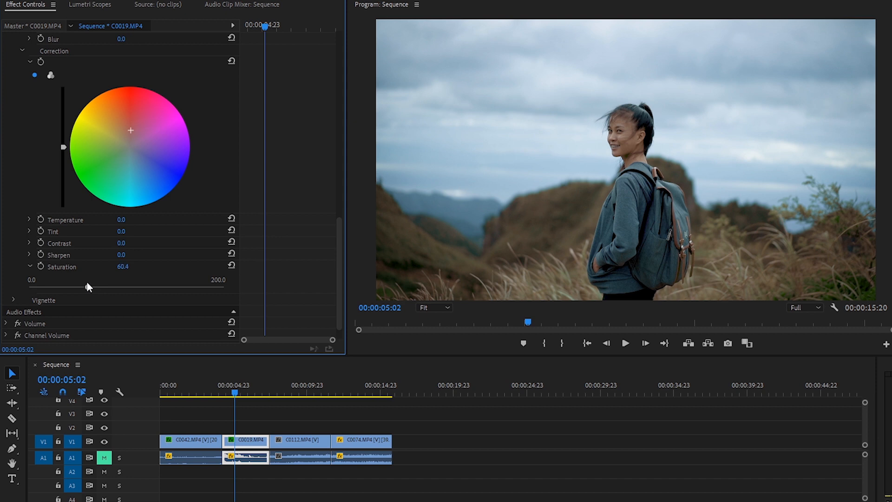
left_click_drag(62, 146, 63, 155)
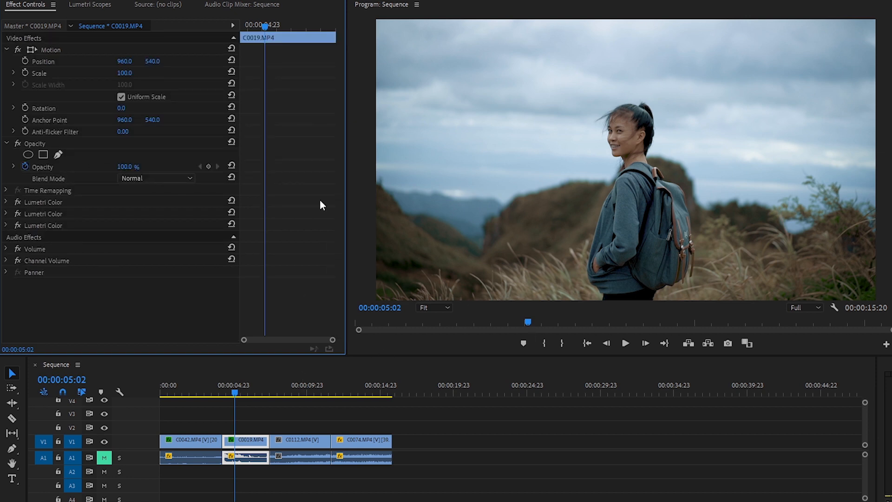
Compare C0019.MP4 with its Lumetri Color effects off and on.
left_click(19, 202)
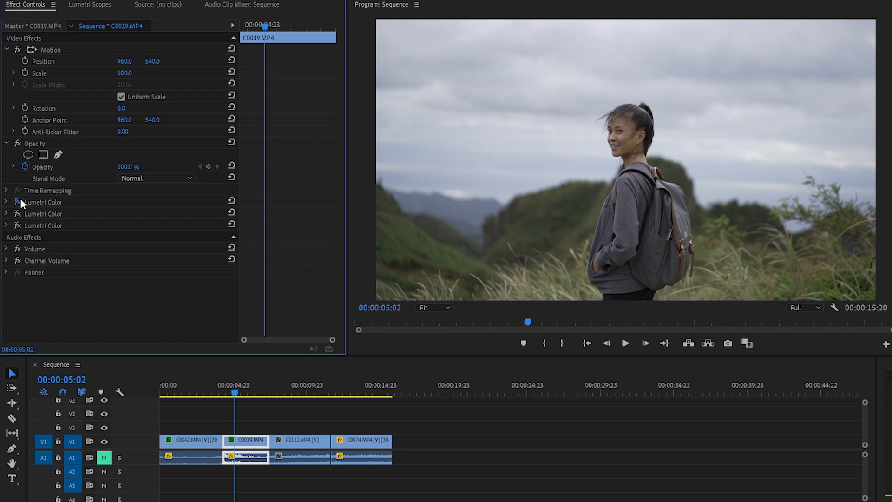
left_click(20, 199)
left_click(22, 215)
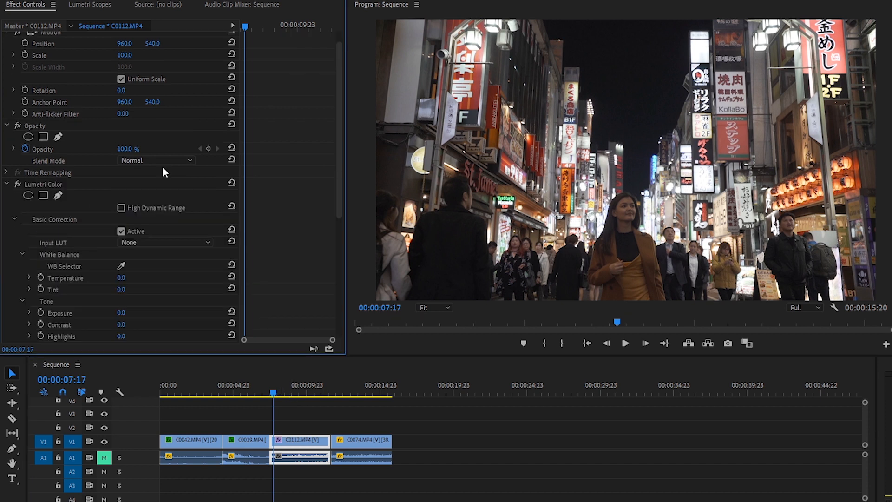
Correct C0112.MP4's tone with Exposure 0.5, Contrast 23.6 and Highlights -23.1, and expand its HSL Secondary section.
left_click_drag(340, 92, 337, 139)
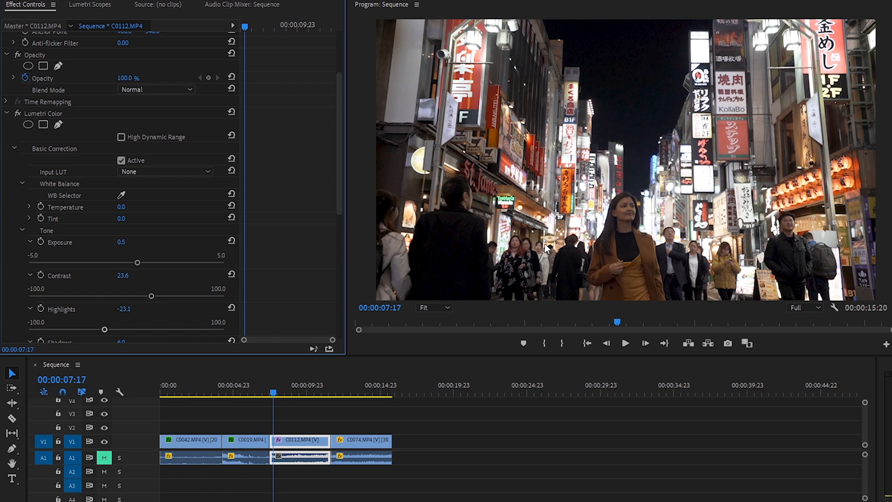
left_click_drag(340, 148, 324, 273)
left_click(13, 266)
left_click_drag(336, 182, 333, 223)
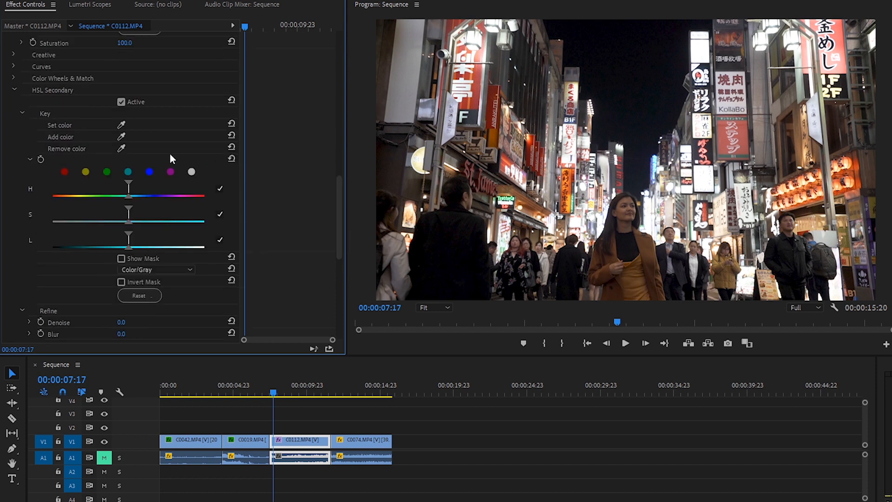
Sample the woman's face as the key color and widen the hue, saturation and luminance ranges while checking the mask.
left_click(122, 138)
left_click(622, 213)
left_click(121, 258)
left_click_drag(125, 223, 207, 222)
left_click(121, 258)
left_click_drag(70, 198, 90, 200)
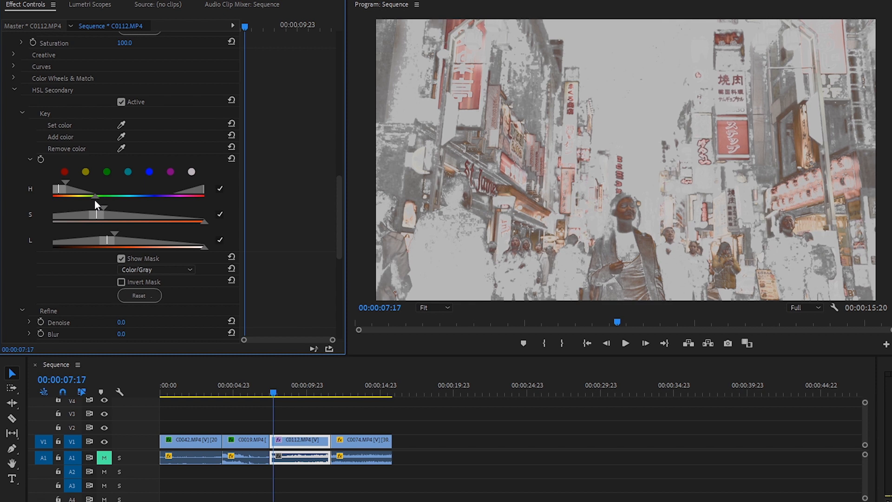
left_click(121, 258)
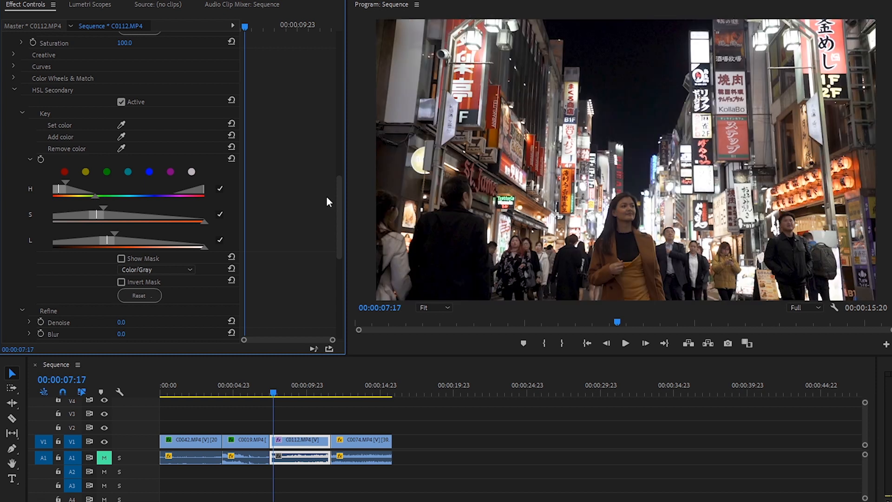
Invert the skin-tone mask and tint the rest of the street scene teal with the correction wheel.
left_click(121, 281)
scroll(331, 254, "down", 10)
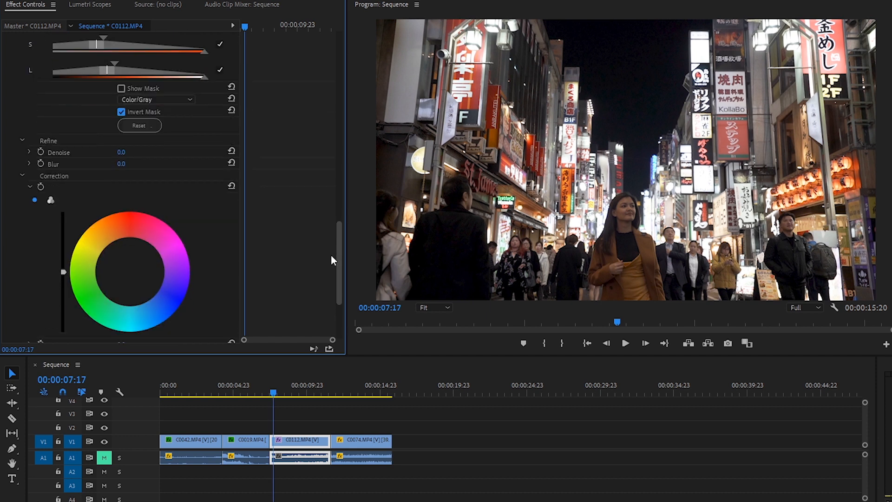
left_click_drag(130, 205, 127, 232)
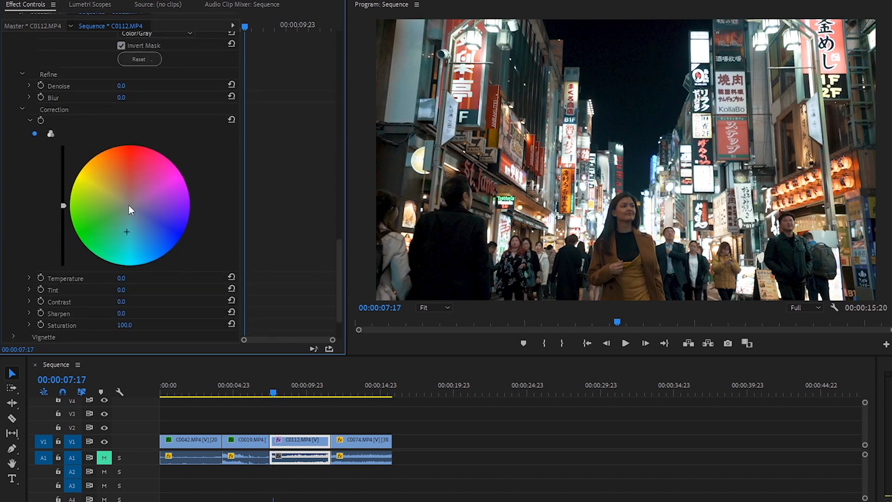
Compare C0112.MP4 with its Lumetri Color effect off and on.
left_click_drag(339, 251, 329, 32)
left_click(17, 200)
left_click(16, 200)
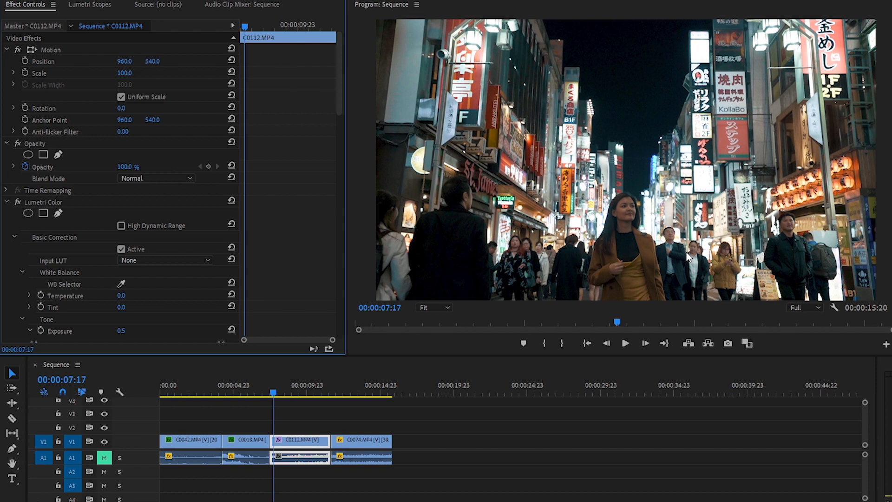